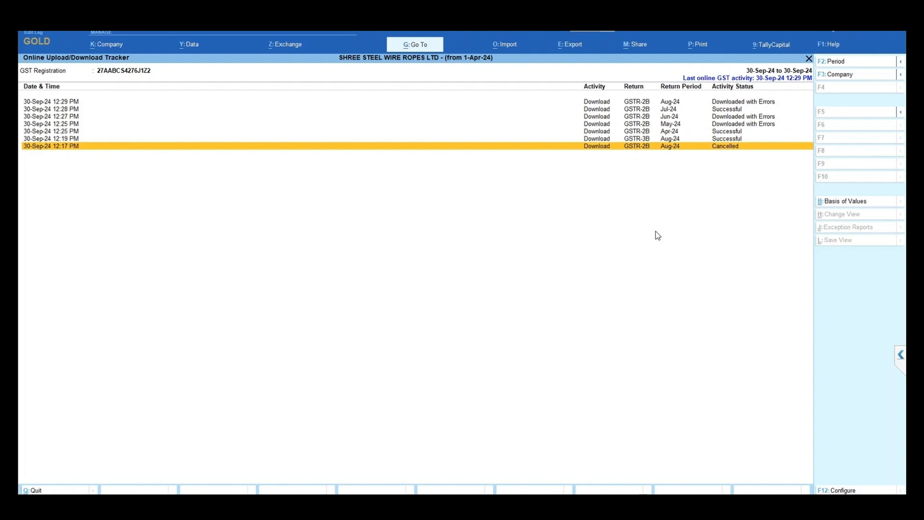
# - Review the activity status of each GSTR-2B and GSTR-3B download in the Online Upload/Download Tracker and leave the tracker
pyautogui.press('Up')
pyautogui.press('Up')
pyautogui.press('Up')
pyautogui.press('Up')
pyautogui.press('Up')
pyautogui.press('Up')
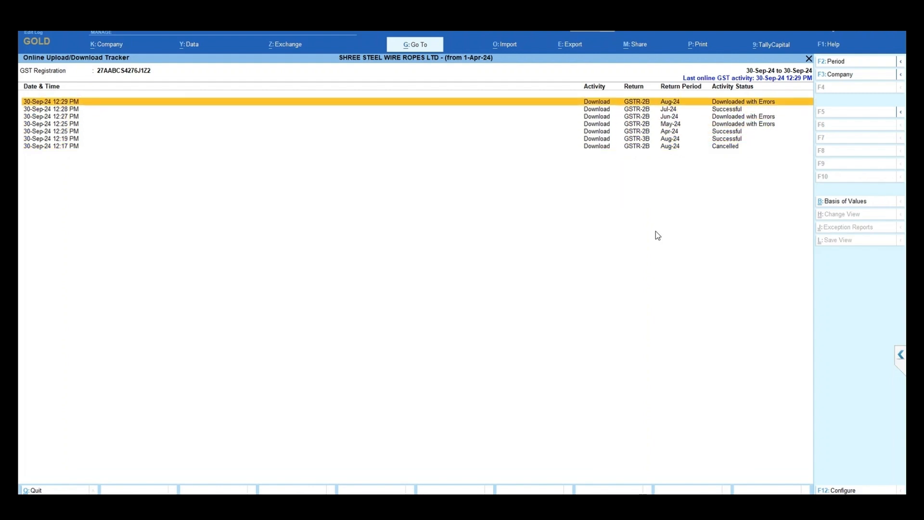
pyautogui.press('Down')
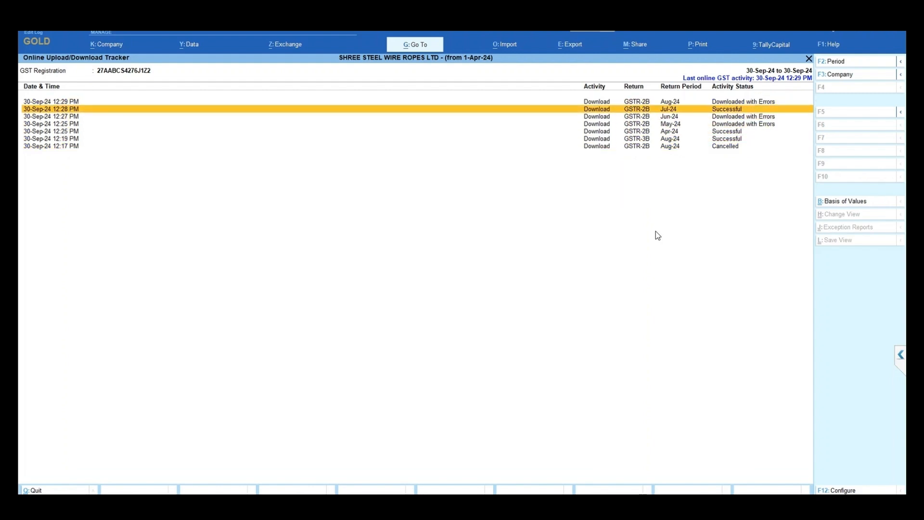
pyautogui.press('Up')
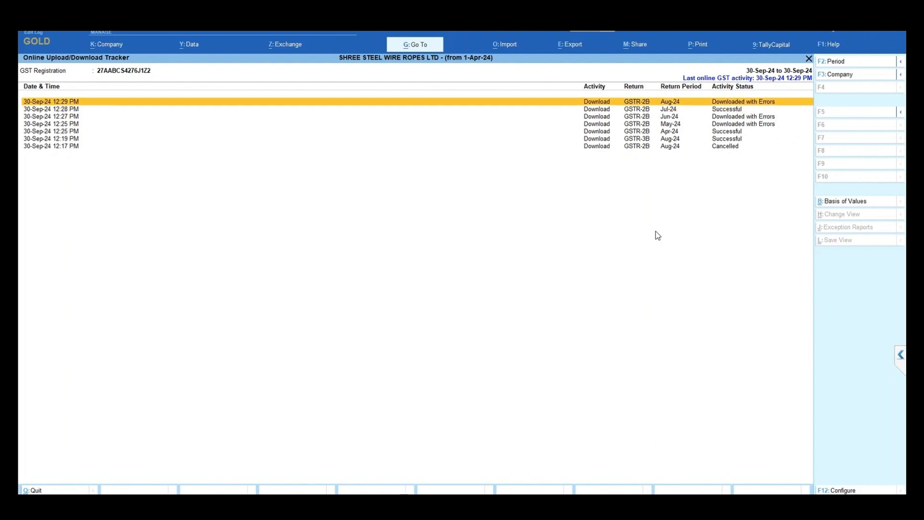
pyautogui.press('Return')
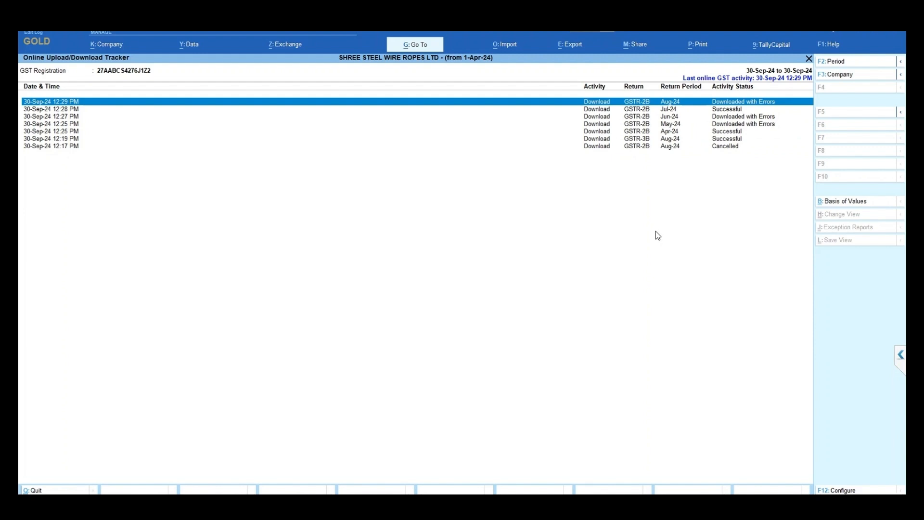
pyautogui.press('Down')
pyautogui.press('Up')
pyautogui.press('Down')
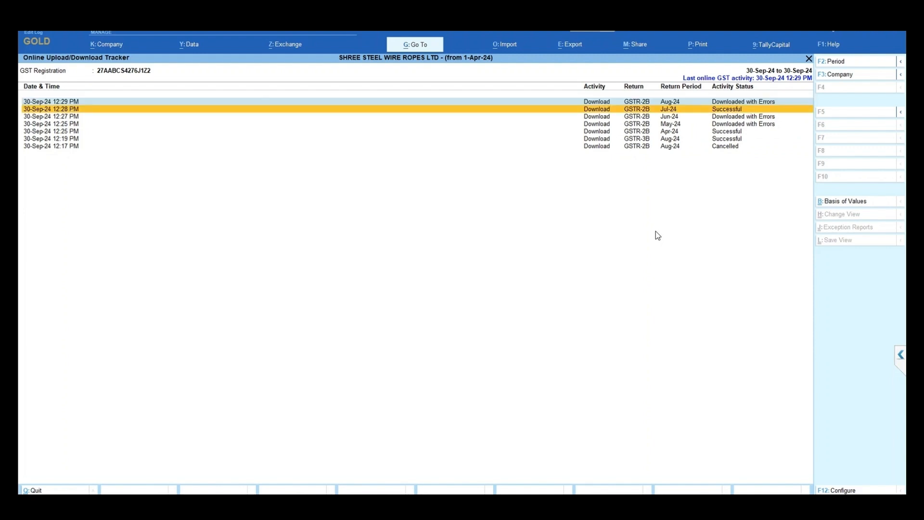
pyautogui.press('Up')
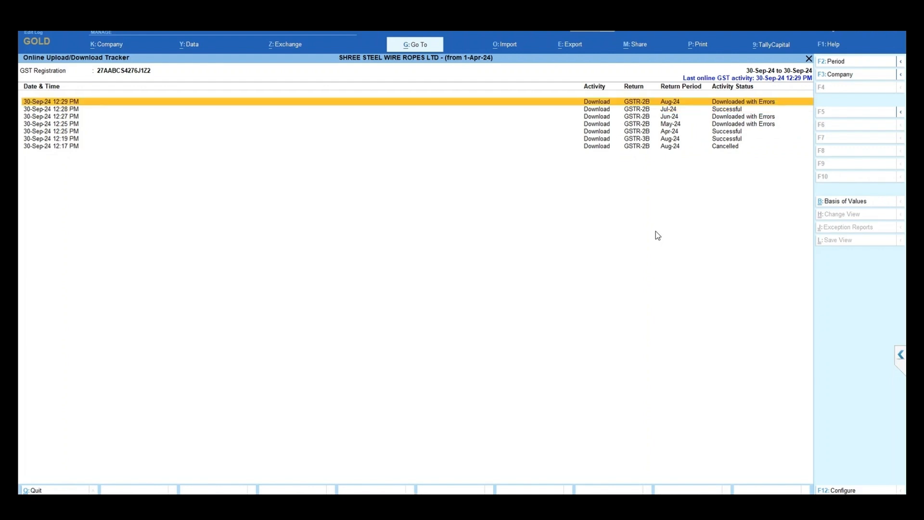
pyautogui.press('Escape')
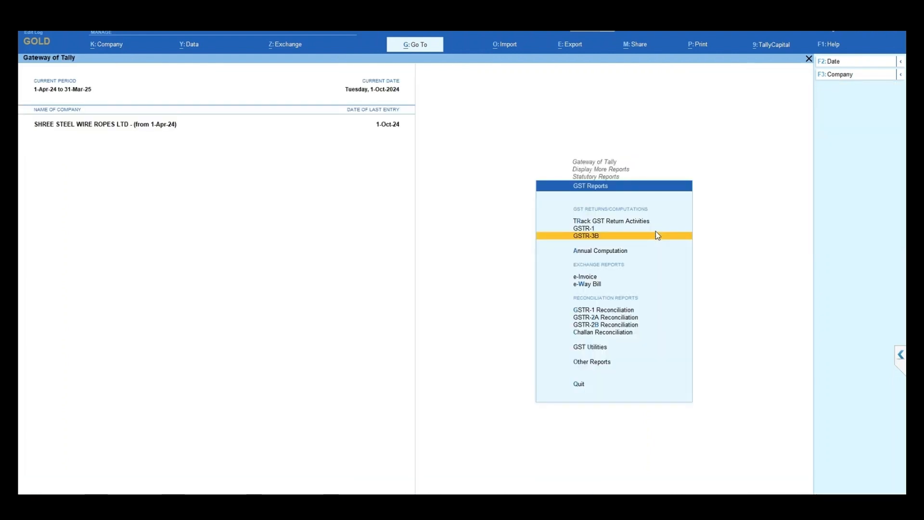
# - Open the GSTR-2B Reconciliation report from the GST reports
pyautogui.press('Down')
pyautogui.press('Down')
pyautogui.press('Down')
pyautogui.press('Down')
pyautogui.press('Down')
pyautogui.press('Down')
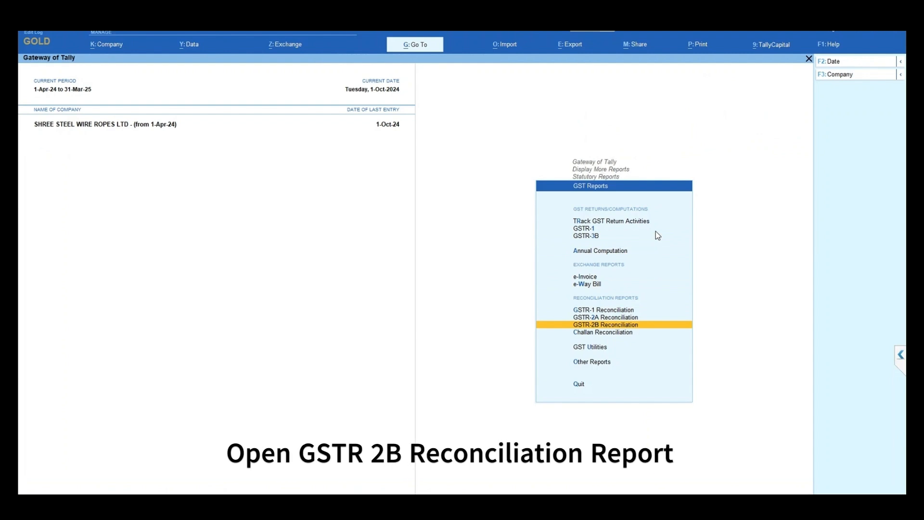
pyautogui.press('Return')
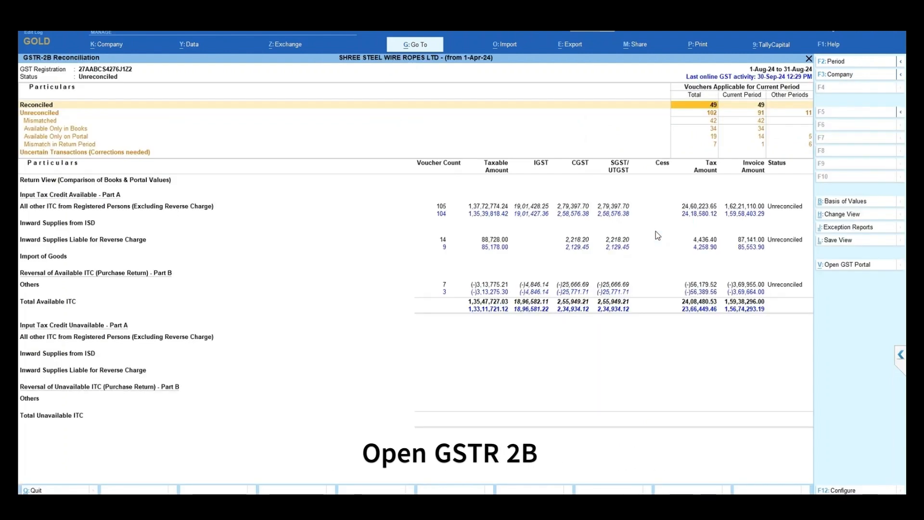
# - Examine the reconciliation breakdown and the registered-persons and reverse-charge ITC rows, comparing books with portal values
pyautogui.press('Down')
pyautogui.press('Down')
pyautogui.press('Down')
pyautogui.press('Down')
pyautogui.press('Down')
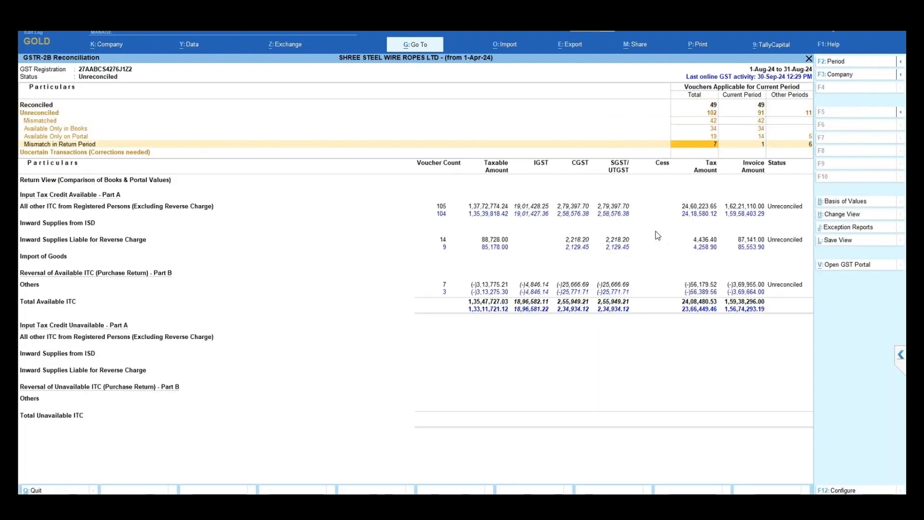
pyautogui.press('Right')
pyautogui.press('Left')
pyautogui.press('Right')
pyautogui.press('Down')
pyautogui.press('Down')
pyautogui.press('Down')
pyautogui.press('Down')
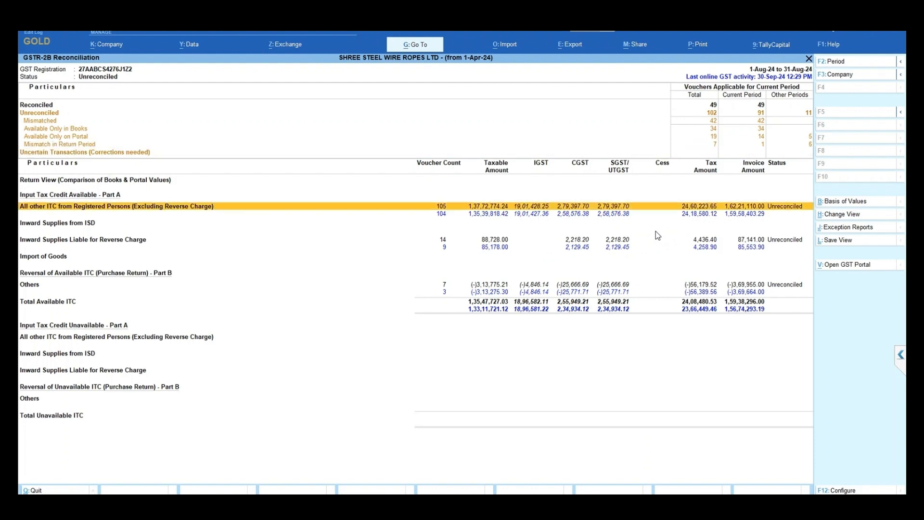
pyautogui.press('Down')
pyautogui.press('Down')
pyautogui.press('Up')
pyautogui.press('Up')
pyautogui.press('Up')
pyautogui.press('Up')
pyautogui.press('Up')
pyautogui.press('Up')
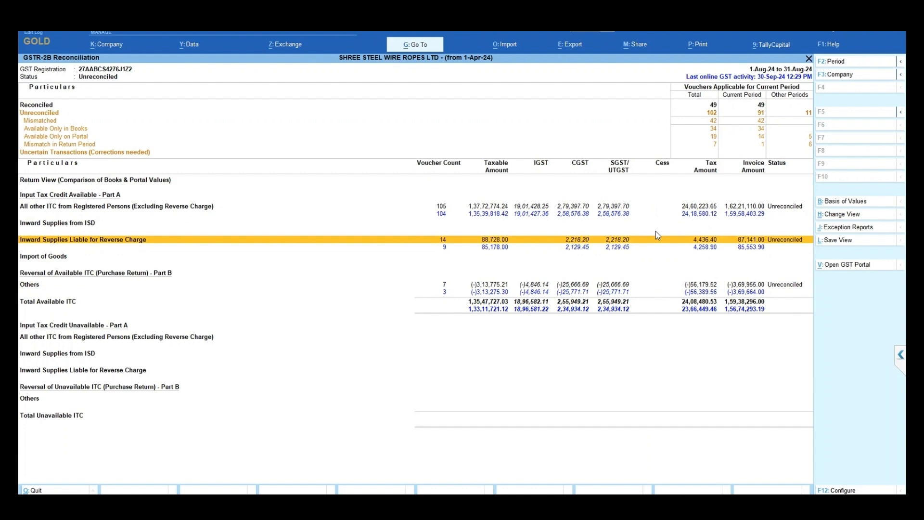
# - Examine the current-period counts for mismatched vouchers and those available only in books or only on the portal
pyautogui.press('Left')
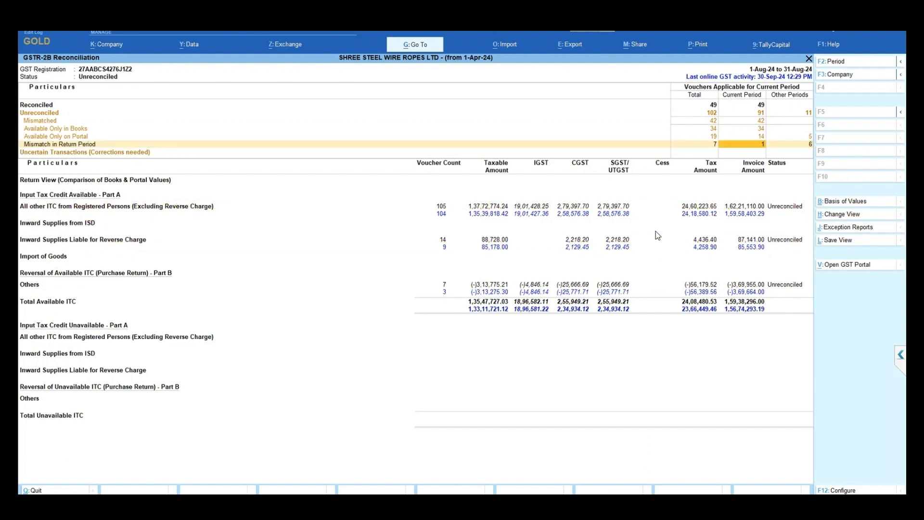
pyautogui.press('Up')
pyautogui.press('Up')
pyautogui.press('Up')
pyautogui.press('Up')
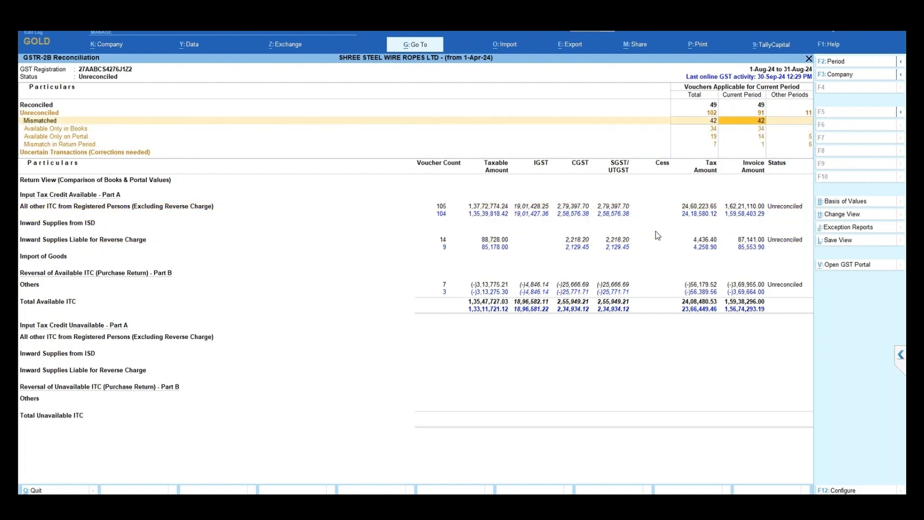
pyautogui.press('Down')
pyautogui.press('Down')
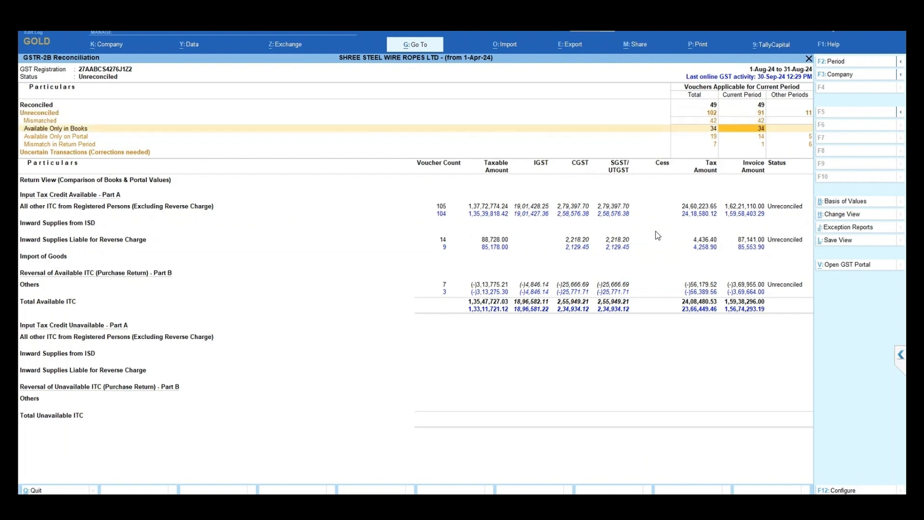
pyautogui.press('Down')
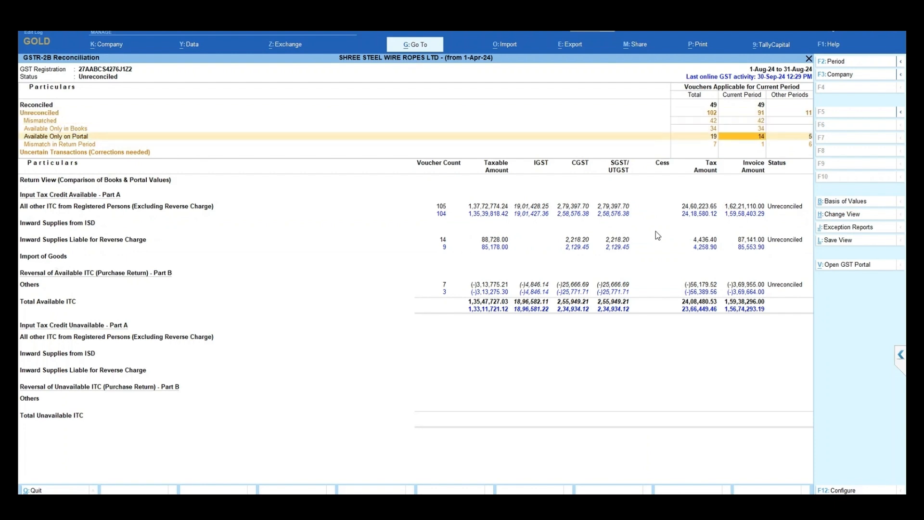
pyautogui.press('Down')
# - Inspect the voucher register of current-period unreconciled vouchers, comparing book and portal entries, and return to the reconciliation summary
pyautogui.press('Up')
pyautogui.press('Up')
pyautogui.press('Up')
pyautogui.press('Up')
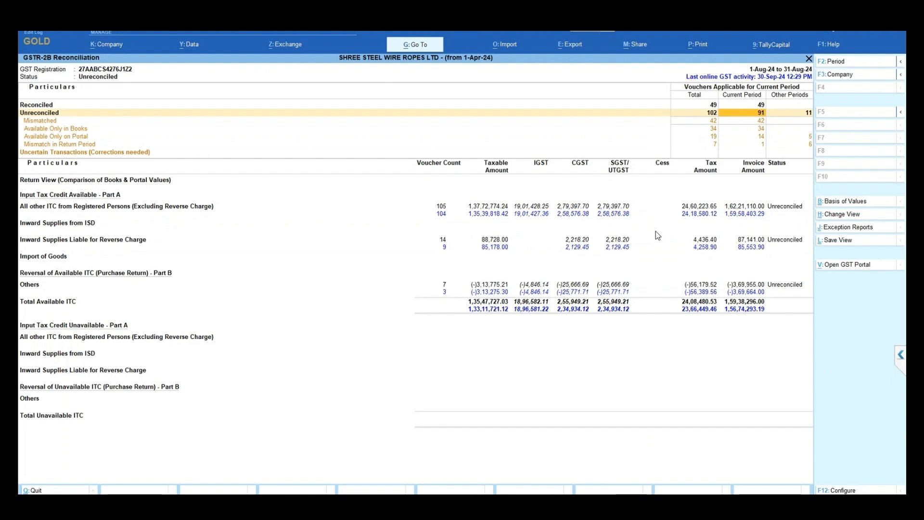
pyautogui.press('Return')
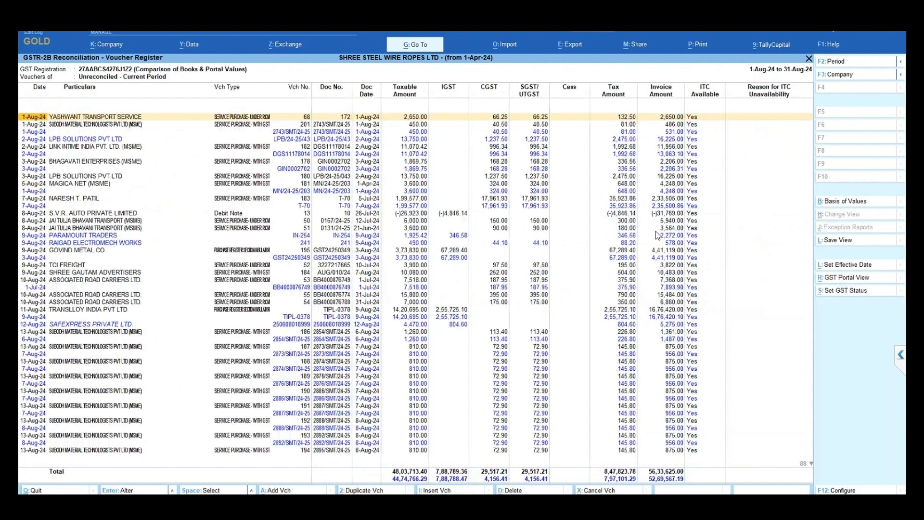
pyautogui.press('Down')
pyautogui.press('Down')
pyautogui.press('Down')
pyautogui.press('Down')
pyautogui.press('Down')
pyautogui.press('Down')
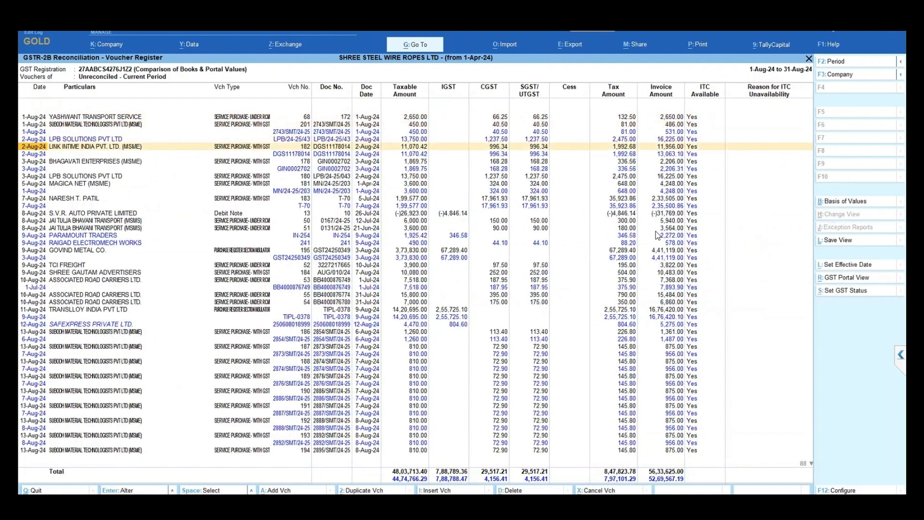
pyautogui.press('Down')
pyautogui.press('Down')
pyautogui.press('Down')
pyautogui.press('Up')
pyautogui.press('Up')
pyautogui.press('Up')
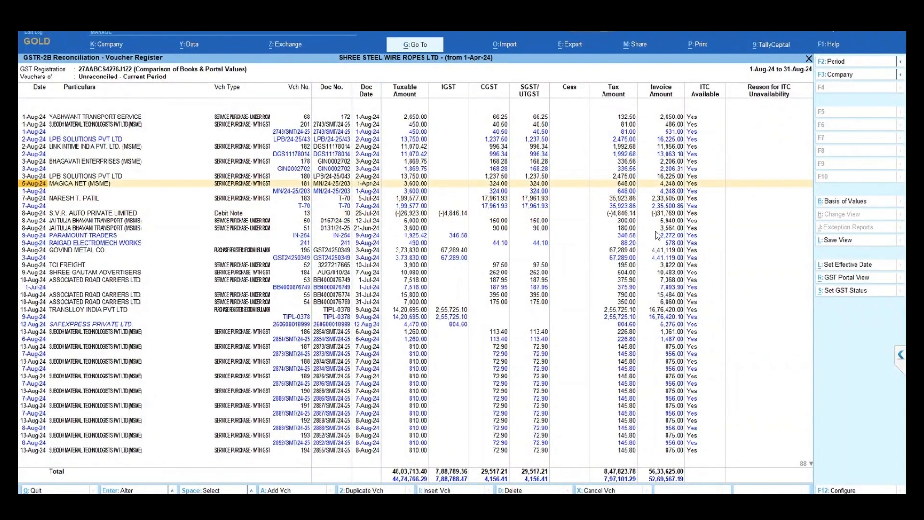
pyautogui.press('Down')
pyautogui.press('Down')
pyautogui.press('Up')
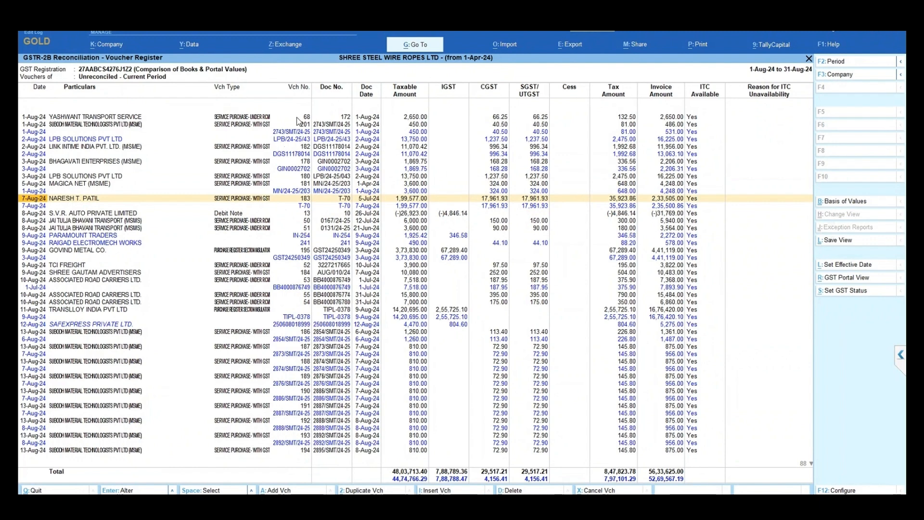
pyautogui.press('Escape')
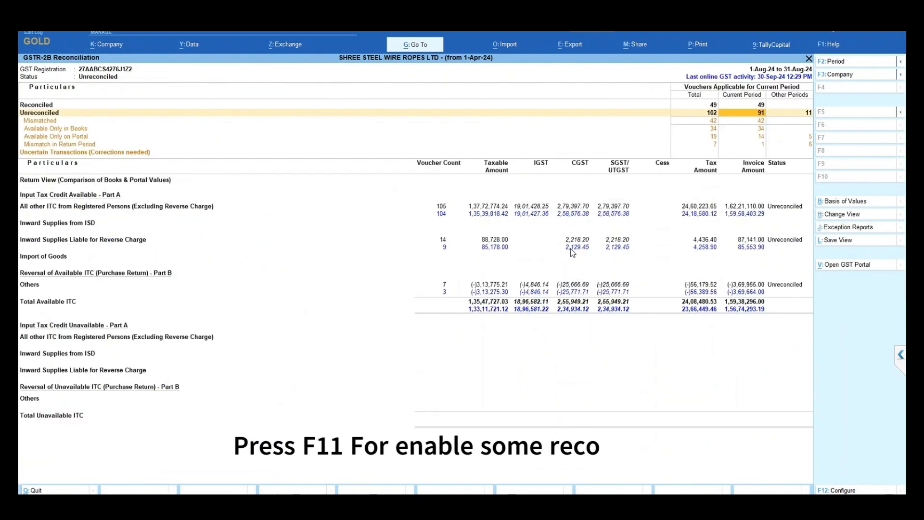
# - Open the company's GST registration details for alteration through the Enable Goods and Services Tax (GST) feature
pyautogui.press('F11')
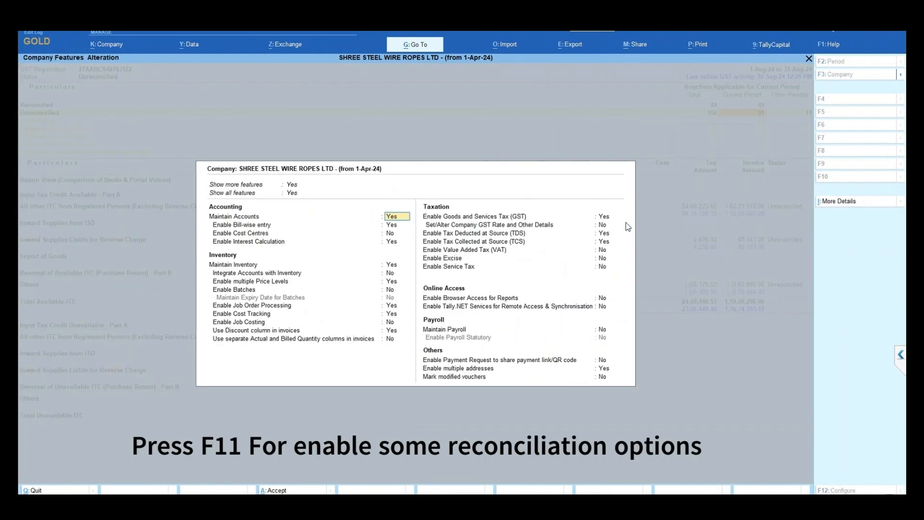
pyautogui.click(608, 218)
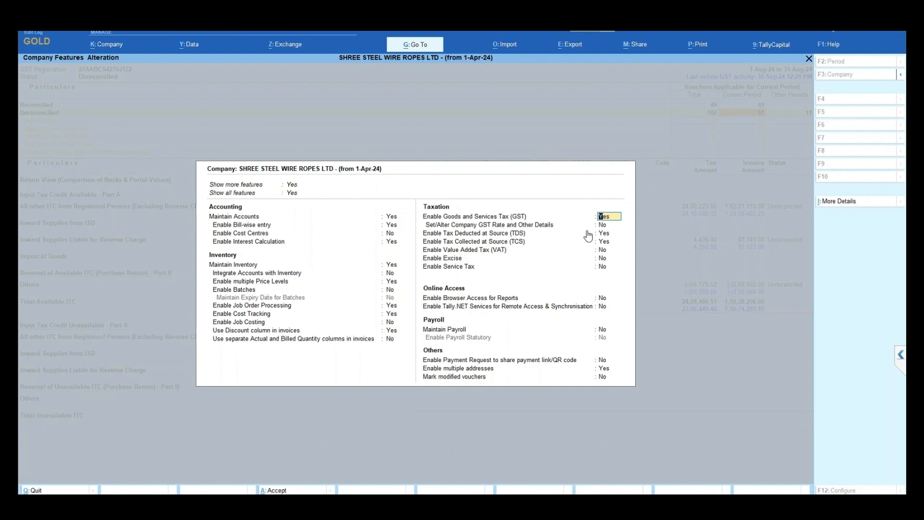
pyautogui.press('Return')
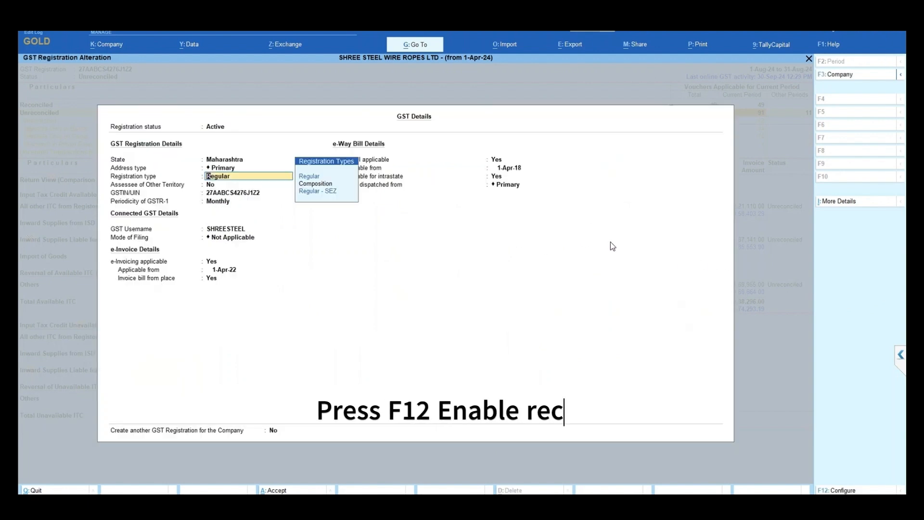
# - Configure the GST details screen to provide all five reconciliation options by setting each one to Yes
pyautogui.press('F12')
pyautogui.press('Down')
pyautogui.press('Down')
pyautogui.press('Down')
pyautogui.press('Down')
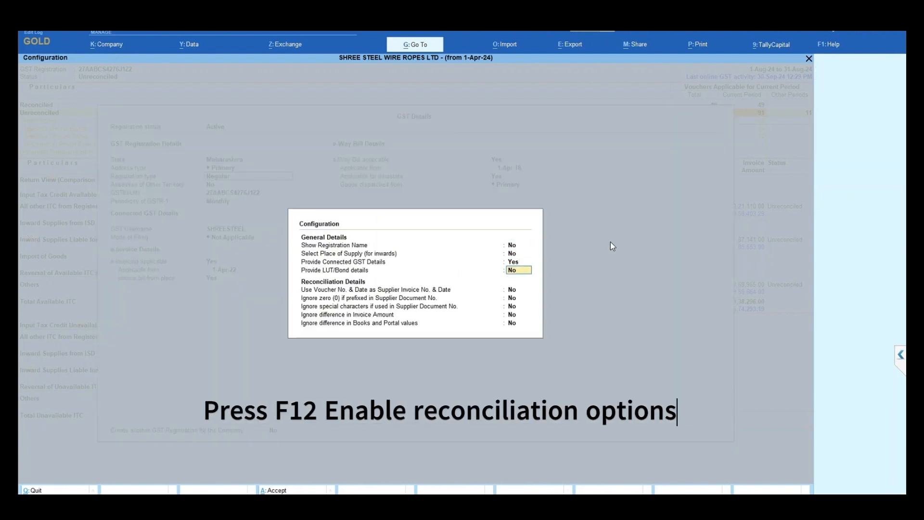
pyautogui.write('y')
pyautogui.press('Return')
pyautogui.write('y')
pyautogui.press('Return')
pyautogui.write('y')
pyautogui.press('Return')
pyautogui.press('y')
pyautogui.press('Return')
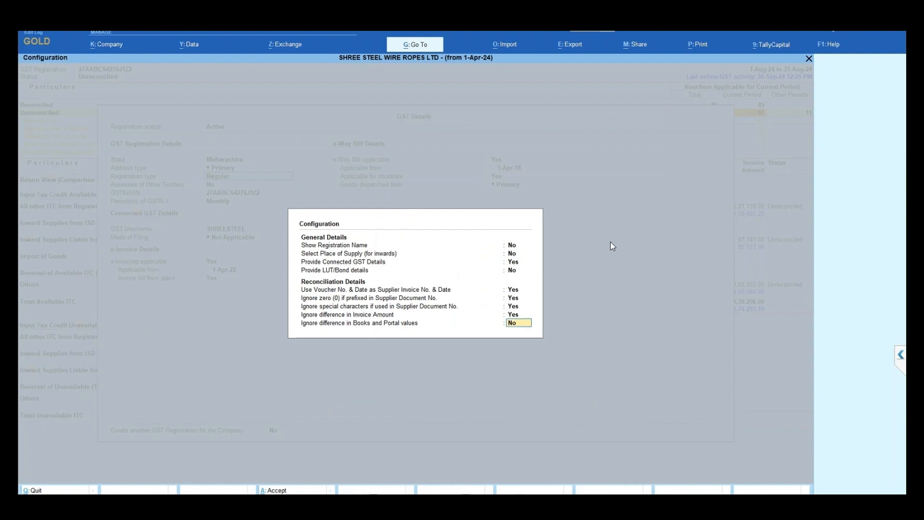
pyautogui.write('y')
pyautogui.press('Return')
# - Set the reconciliation to ignore prefixed zeros and special characters in the Supplier Document No
pyautogui.press('Return')
pyautogui.press('Return')
pyautogui.press('Return')
pyautogui.press('Return')
pyautogui.press('Return')
pyautogui.press('Return')
pyautogui.press('Return')
pyautogui.press('Return')
pyautogui.press('Return')
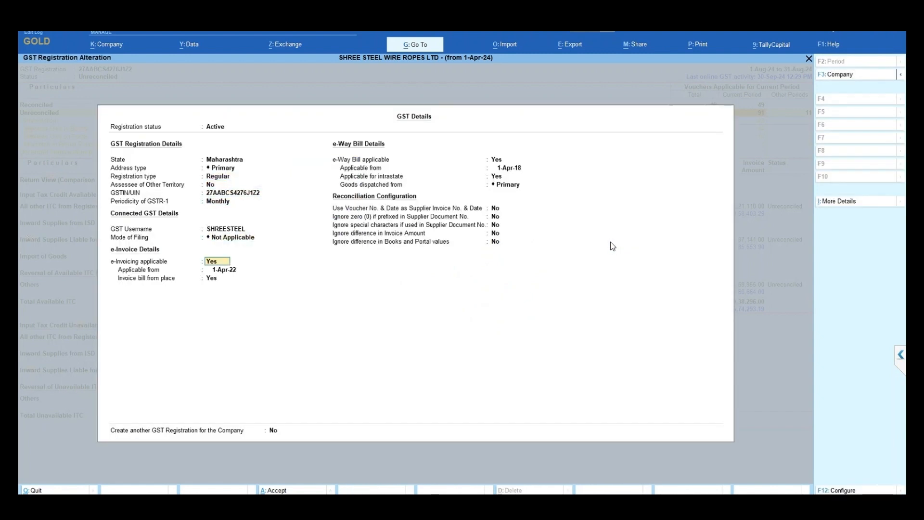
pyautogui.press('Return')
pyautogui.press('Return')
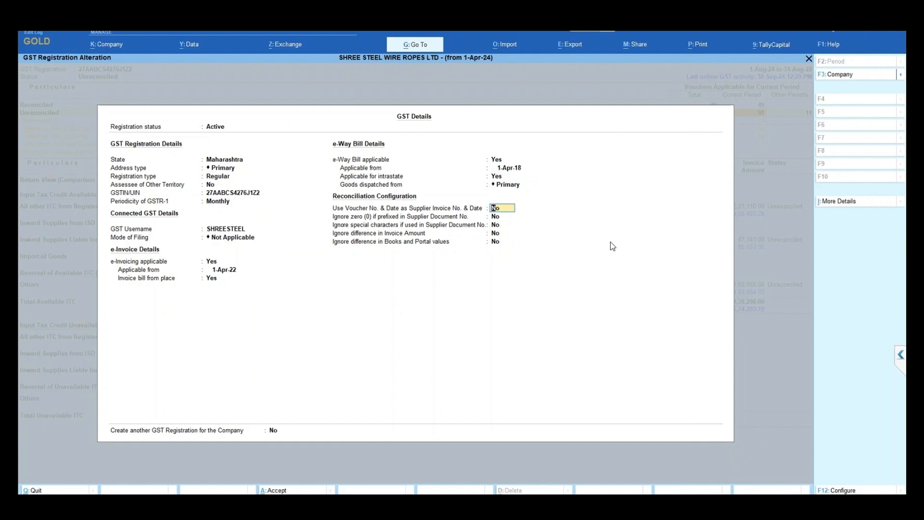
pyautogui.press('Return')
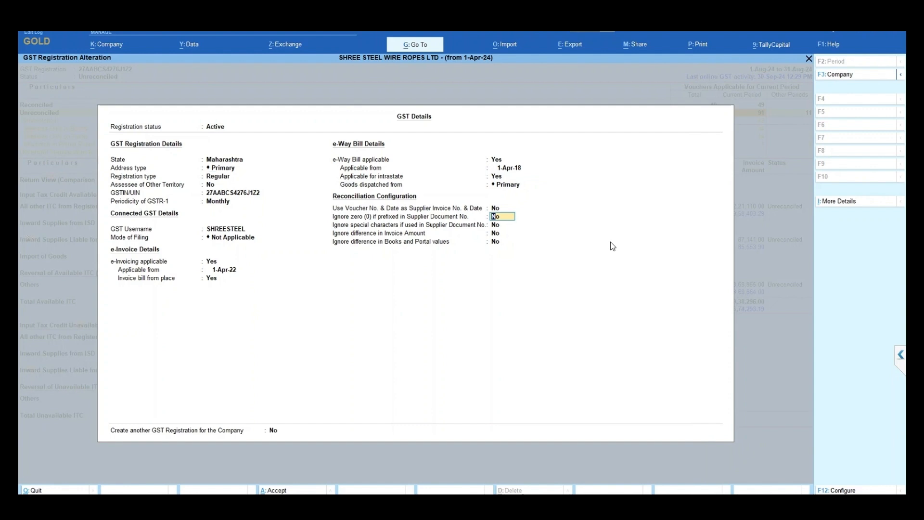
pyautogui.write('y')
pyautogui.press('Return')
pyautogui.write('y')
pyautogui.press('Return')
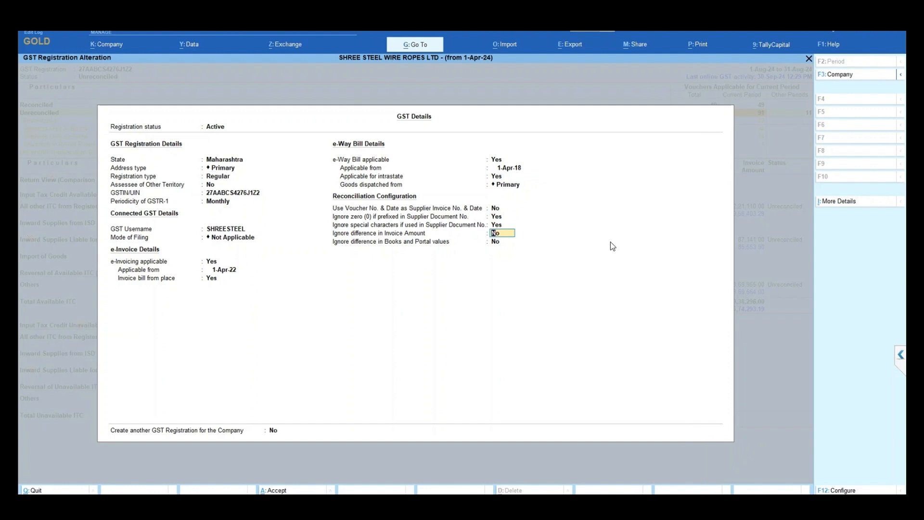
# - Set Ignore difference in Invoice Amount and Ignore difference in Books and Portal values to Yes
pyautogui.write('y')
pyautogui.press('Return')
pyautogui.write('y')
pyautogui.press('Return')
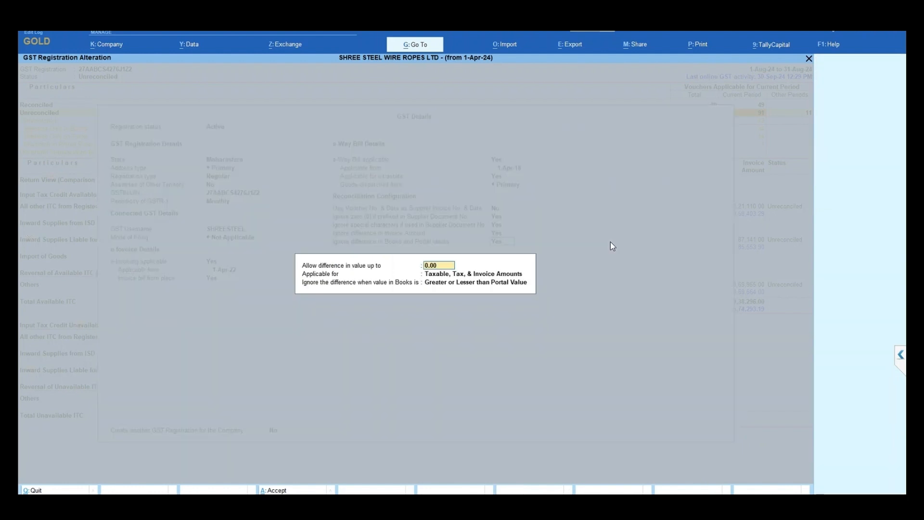
# - Allow a value difference up to 2.00 for Taxable, Tax, & Invoice Amounts when Books are Greater or Lesser than Portal Value
pyautogui.write('2')
pyautogui.press('Return')
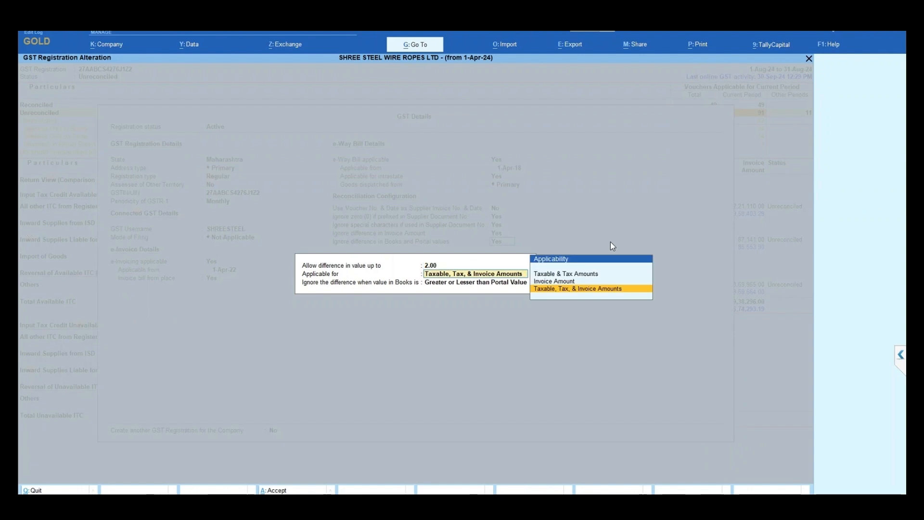
pyautogui.press('Return')
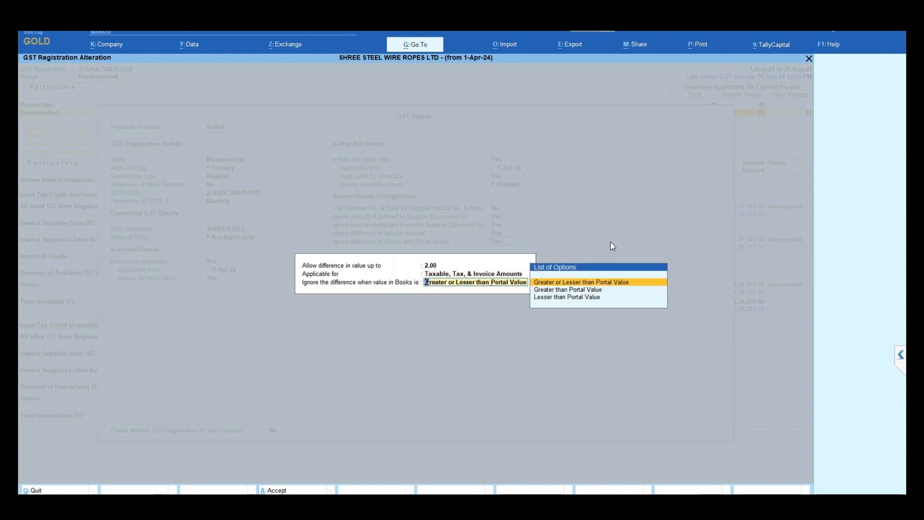
pyautogui.press('Return')
# - Save the revised GST registration details with a new effective date of 1.8.24
pyautogui.press('Up')
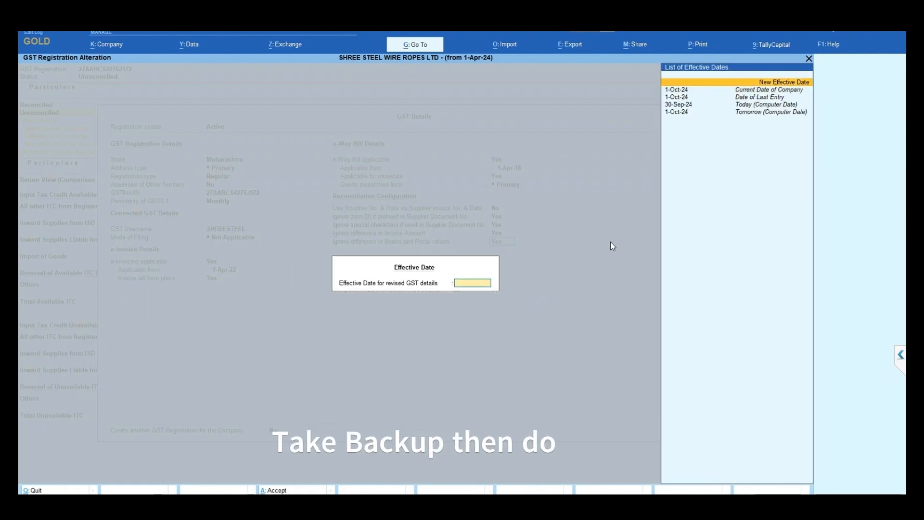
pyautogui.press('Down')
pyautogui.press('Up')
pyautogui.press('Return')
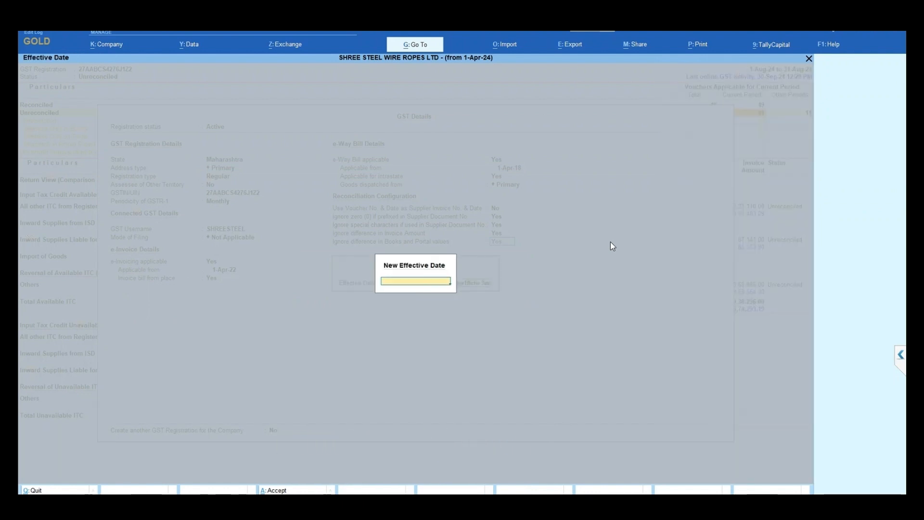
pyautogui.write('1.8.24')
pyautogui.press('Return')
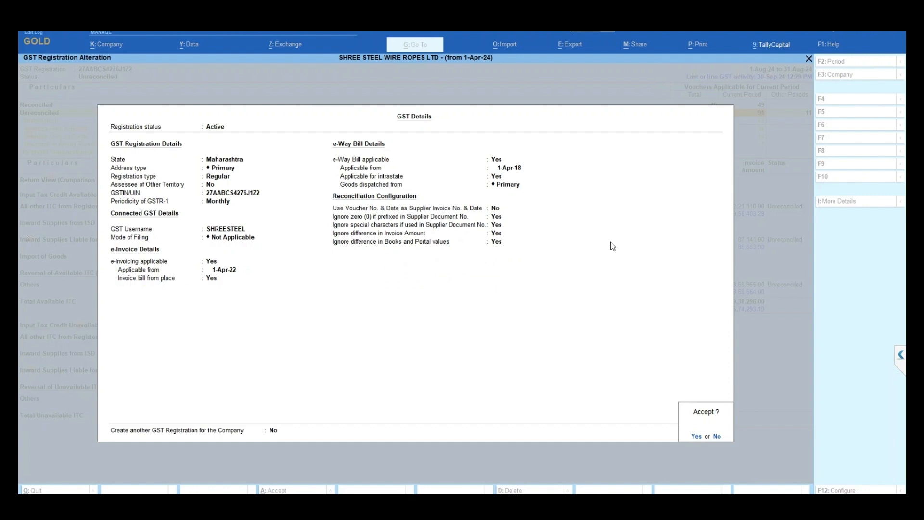
pyautogui.press('Return')
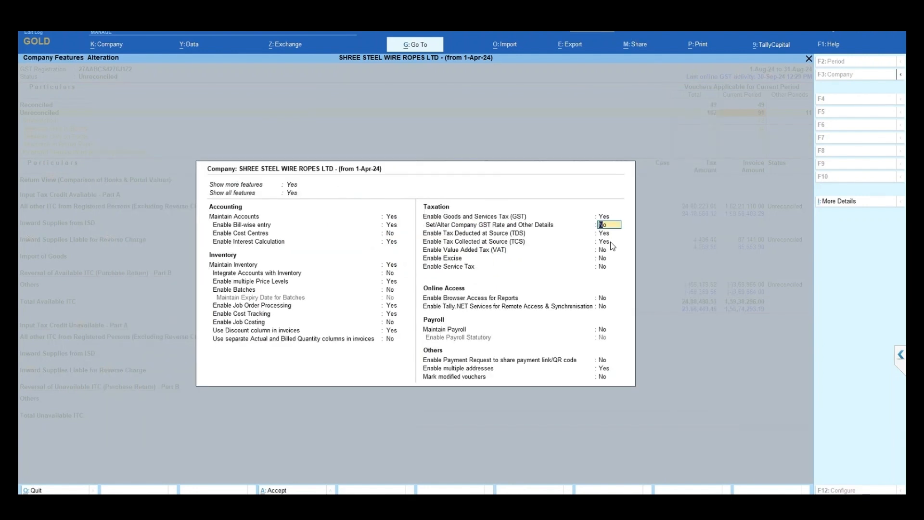
# - Save the company features and reopen the GSTR-2B reconciliation report, allowing the GST status of its vouchers to update
pyautogui.press('ctrl')
pyautogui.press('ctrl')
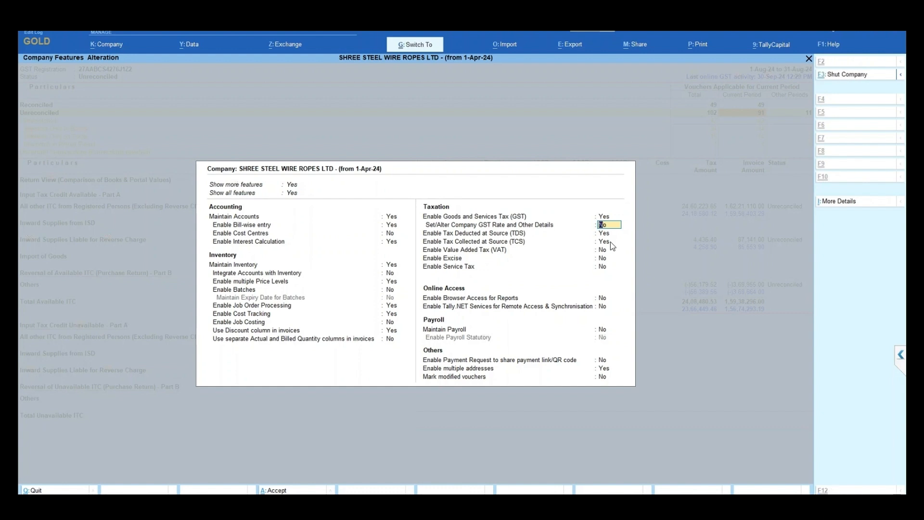
pyautogui.hotkey('ctrl', 'a')
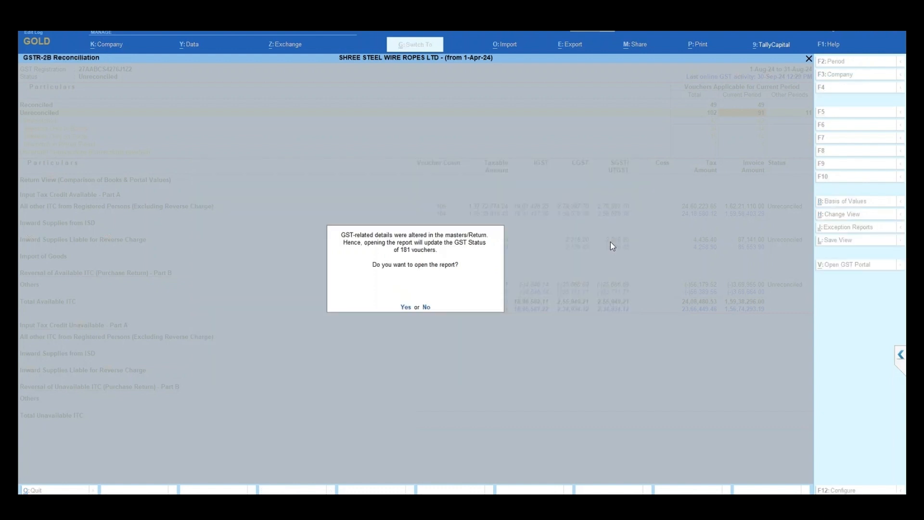
pyautogui.press('y')
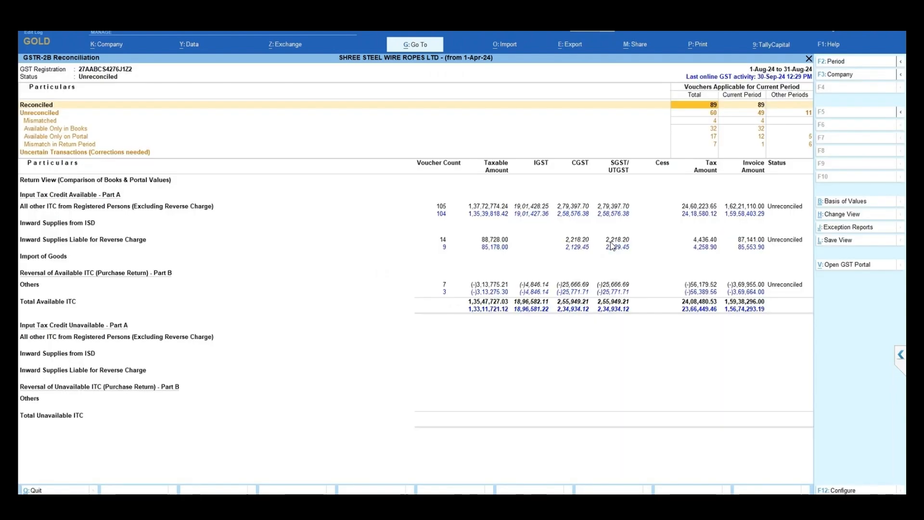
# - Examine the Reconciled and Unreconciled voucher counts for the current period, including Mismatched and Available Only in Books
pyautogui.press('Down')
pyautogui.press('Down')
pyautogui.press('Down')
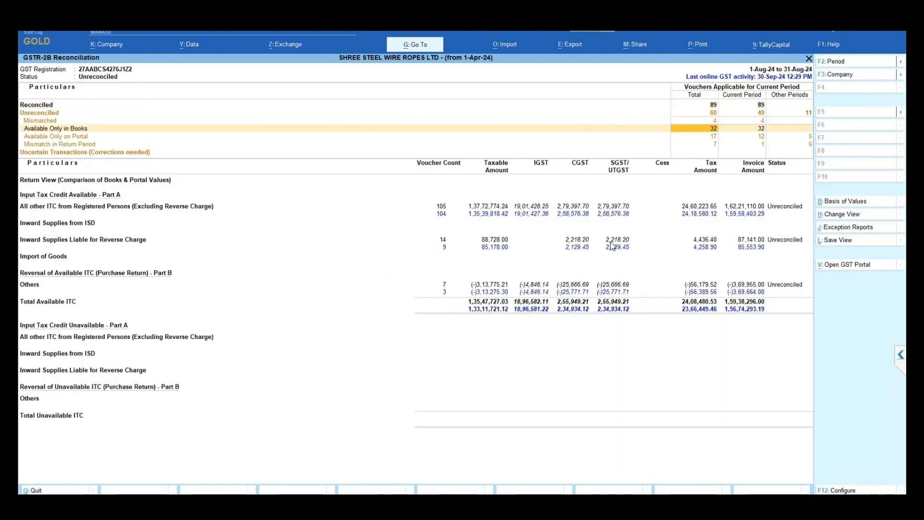
pyautogui.press('Up')
pyautogui.press('Up')
pyautogui.press('Up')
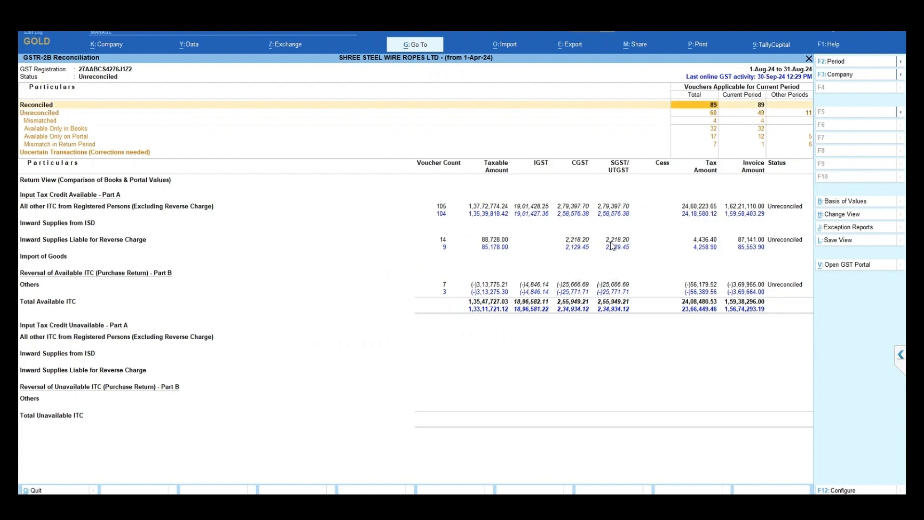
pyautogui.press('Down')
pyautogui.press('Up')
pyautogui.press('Right')
pyautogui.press('Down')
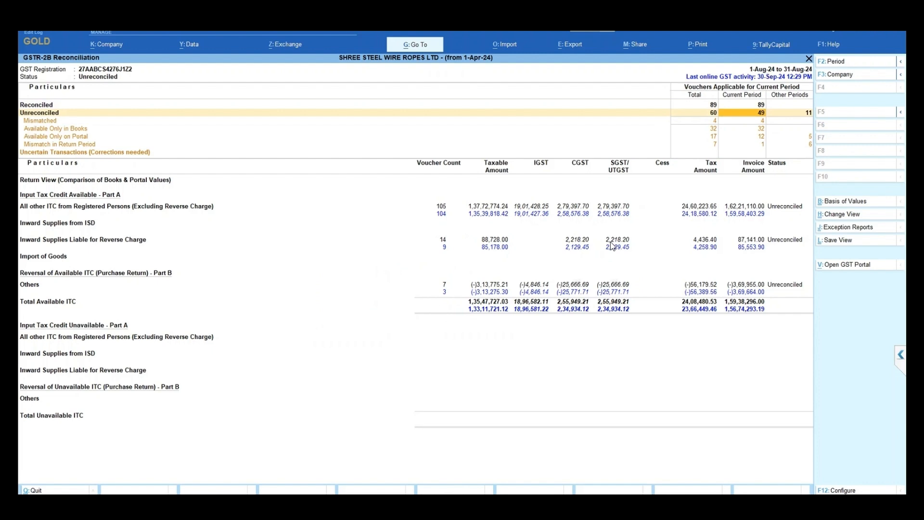
pyautogui.press('Down')
pyautogui.press('Up')
pyautogui.press('Down')
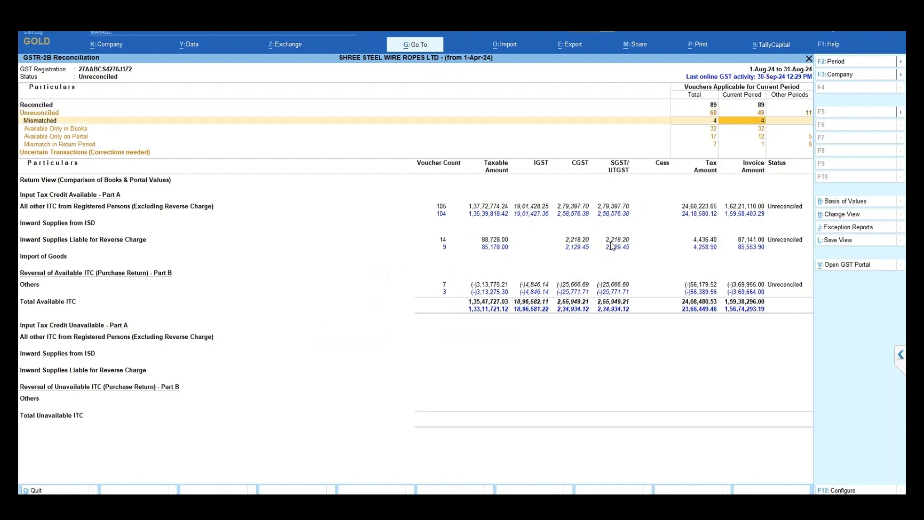
pyautogui.press('Down')
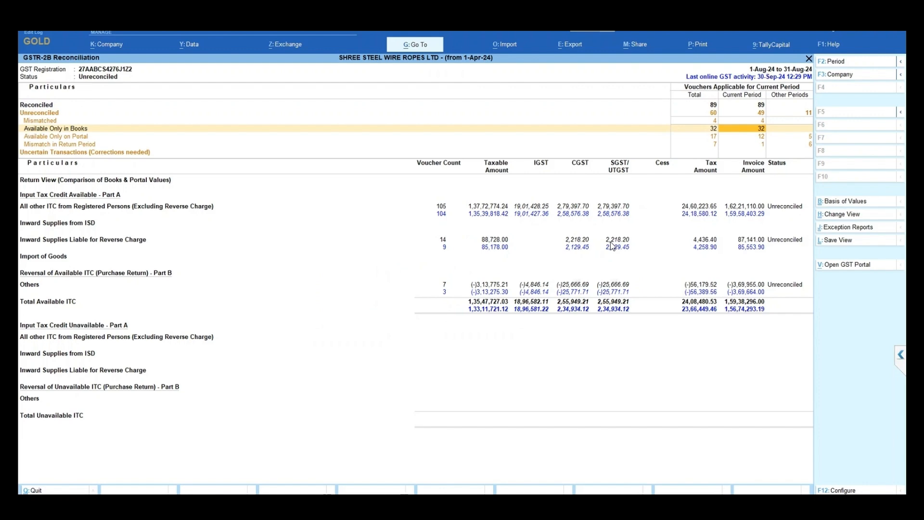
# - Open the current-period Available Only in Books voucher register and look through its listed vouchers
pyautogui.press('Return')
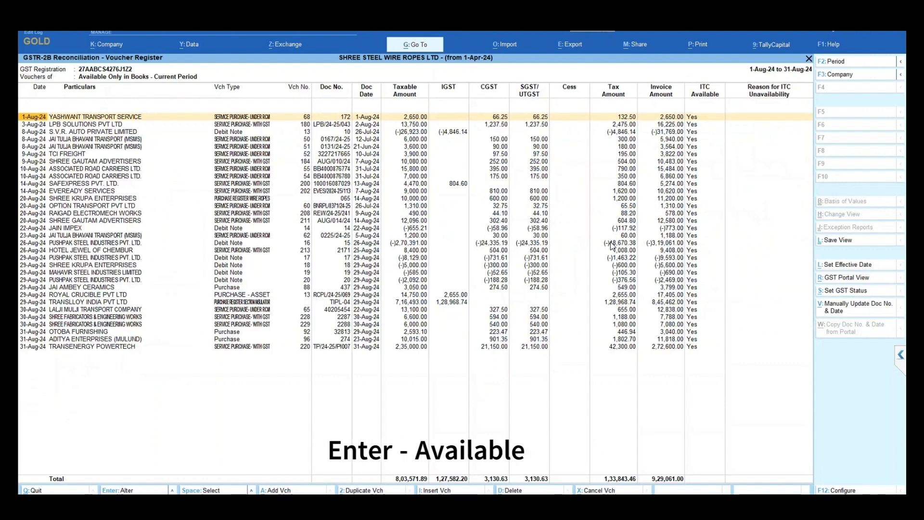
pyautogui.press('Down')
pyautogui.press('Down')
pyautogui.press('Down')
pyautogui.press('Down')
pyautogui.press('Down')
pyautogui.press('Down')
pyautogui.press('Down')
pyautogui.press('Down')
pyautogui.press('Down')
pyautogui.press('Down')
pyautogui.press('Down')
pyautogui.press('Down')
pyautogui.press('Down')
pyautogui.press('Down')
pyautogui.press('Down')
pyautogui.press('Down')
pyautogui.press('Down')
pyautogui.press('Down')
pyautogui.press('Down')
pyautogui.press('Down')
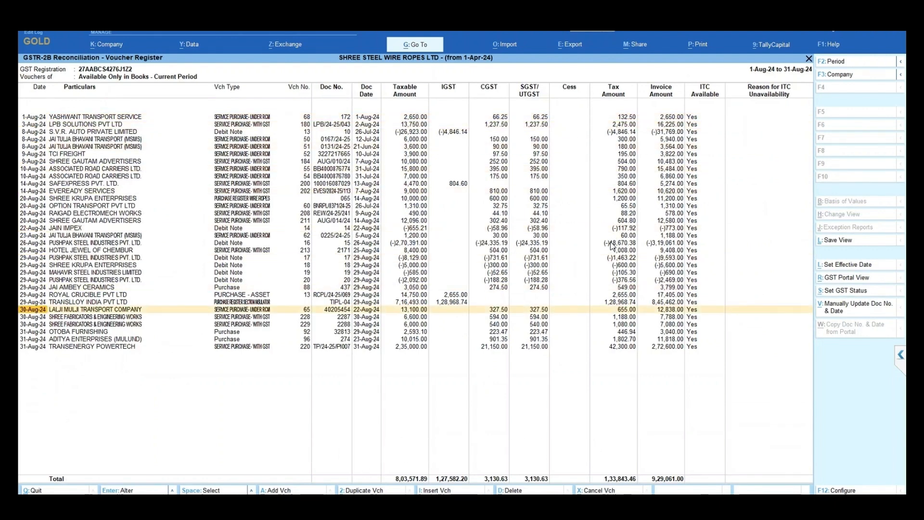
pyautogui.press('Up')
pyautogui.press('Up')
pyautogui.press('Up')
pyautogui.press('Up')
pyautogui.press('Up')
pyautogui.press('Up')
pyautogui.press('Up')
pyautogui.press('Up')
pyautogui.press('Up')
pyautogui.press('Up')
pyautogui.press('Up')
pyautogui.press('Up')
pyautogui.press('Up')
pyautogui.press('Up')
pyautogui.press('Up')
pyautogui.press('Up')
pyautogui.press('Up')
pyautogui.press('Up')
pyautogui.press('Up')
pyautogui.press('Up')
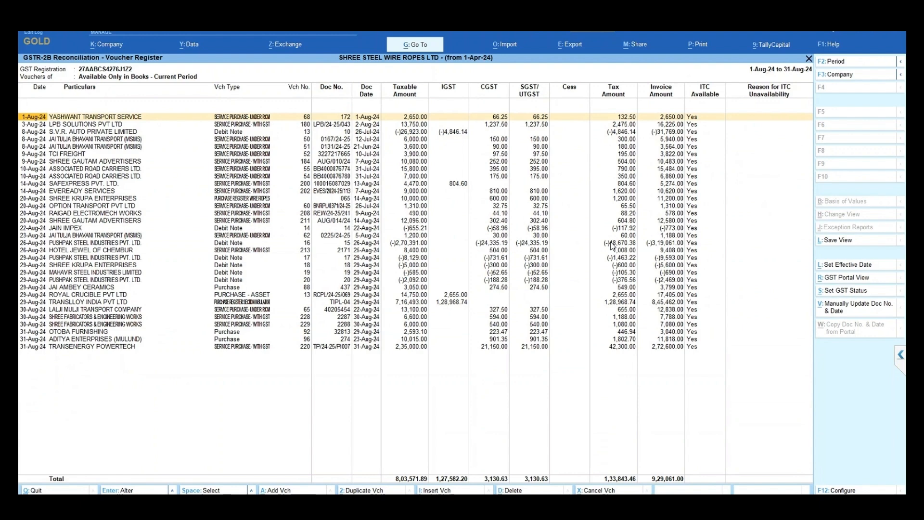
# - Configure the voucher register to show potential matches between Books and Portal
pyautogui.press('F12')
pyautogui.press('Down')
pyautogui.press('Down')
pyautogui.press('Down')
pyautogui.press('Down')
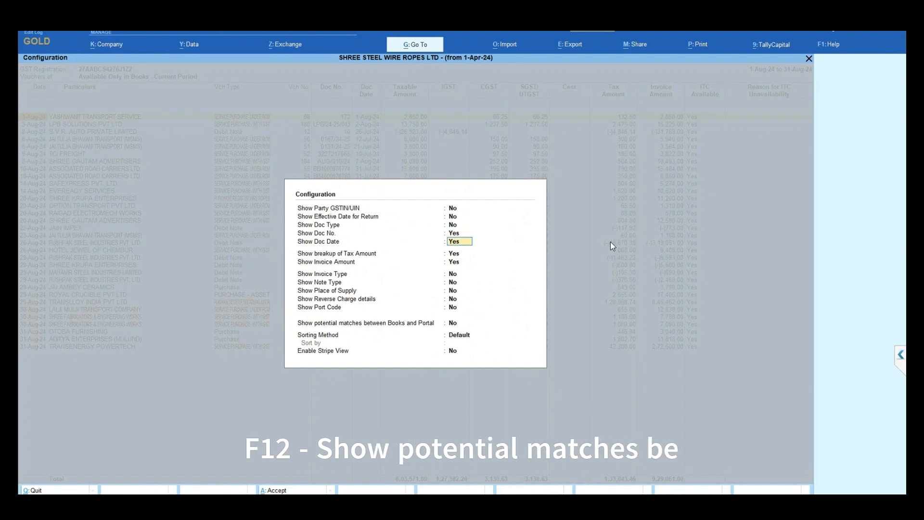
pyautogui.press('Down')
pyautogui.press('Down')
pyautogui.press('Down')
pyautogui.press('Down')
pyautogui.press('Down')
pyautogui.press('Down')
pyautogui.press('Down')
pyautogui.press('Down')
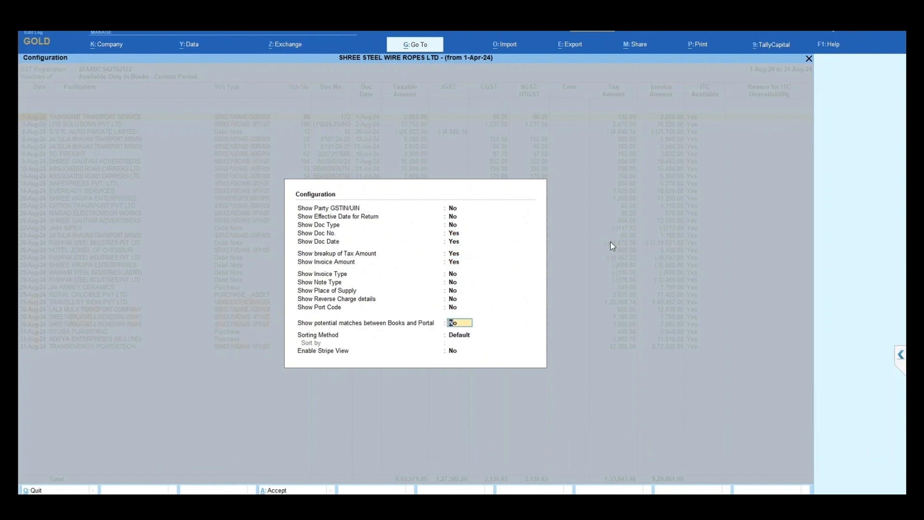
pyautogui.press('y')
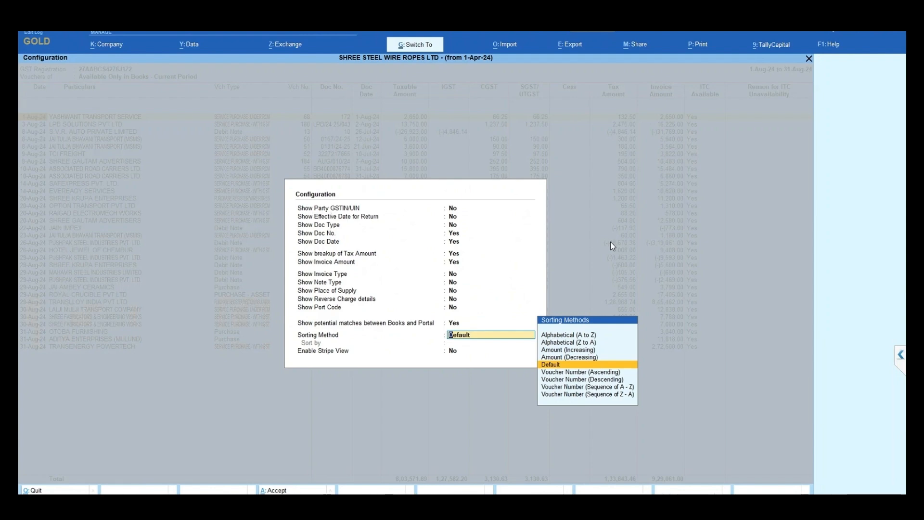
pyautogui.hotkey('ctrl', 'a')
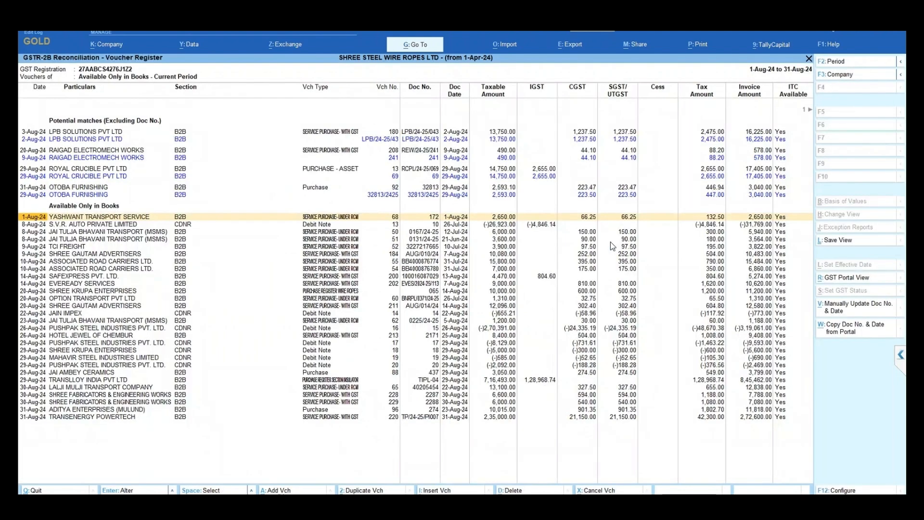
# - Compare the book and portal document numbers of the vouchers listed under Potential matches (Excluding Doc No.)
pyautogui.press('Up')
pyautogui.press('Up')
pyautogui.press('Up')
pyautogui.press('Up')
pyautogui.press('Up')
pyautogui.press('Up')
pyautogui.press('Up')
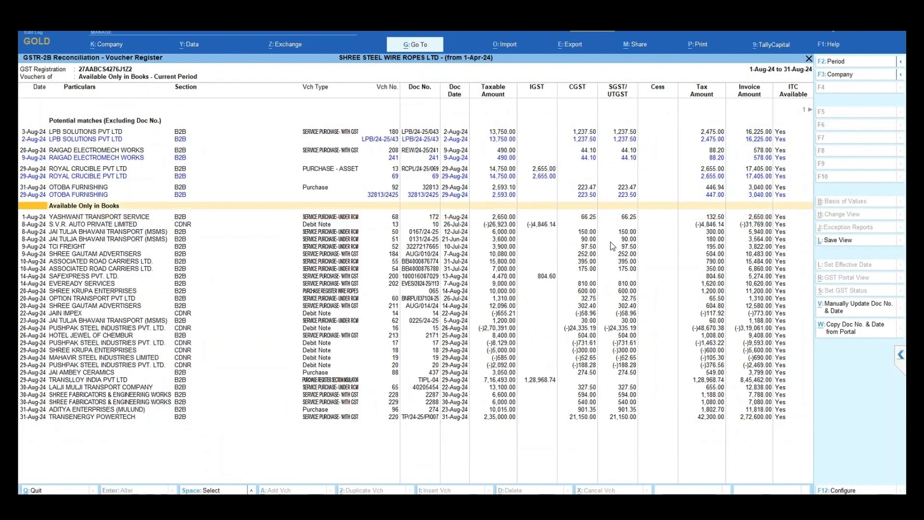
pyautogui.press('Up')
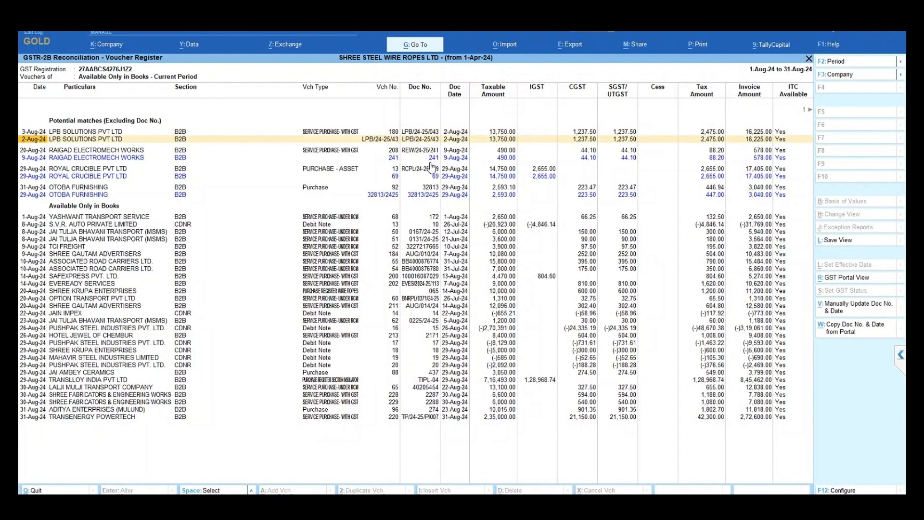
pyautogui.press('Down')
pyautogui.press('Up')
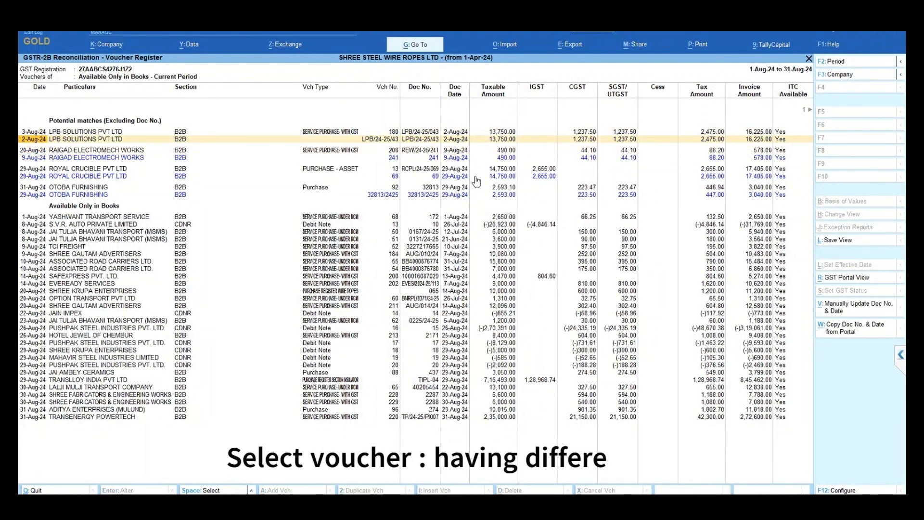
pyautogui.press('Down')
pyautogui.press('Down')
pyautogui.press('Up')
pyautogui.press('Up')
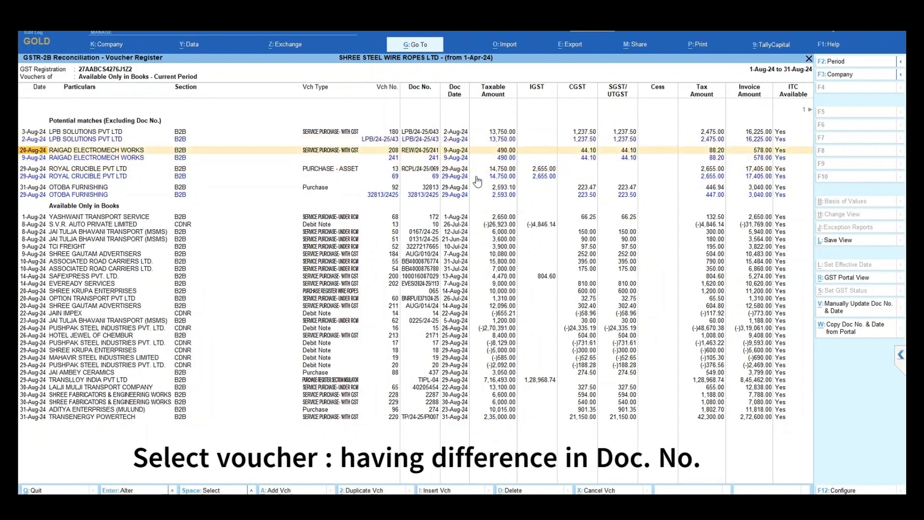
# - Copy the Doc No. and date from the portal to all four potential-match book vouchers, then return to the reconciliation report
pyautogui.press('space')
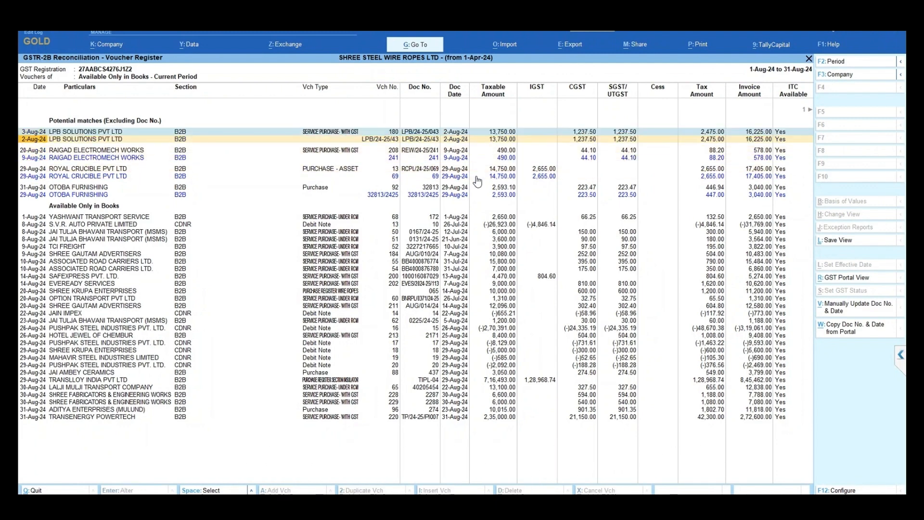
pyautogui.press('Down')
pyautogui.press('space')
pyautogui.press('Down')
pyautogui.press('space')
pyautogui.press('Down')
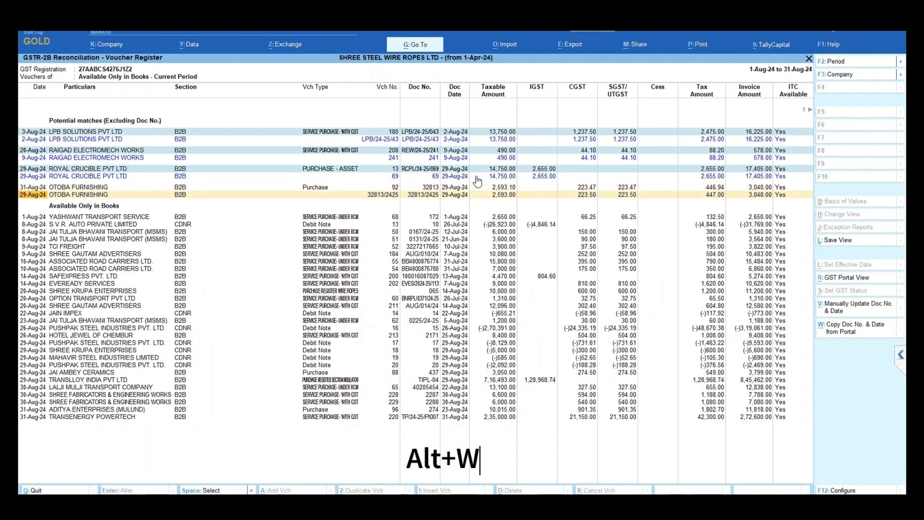
pyautogui.press('space')
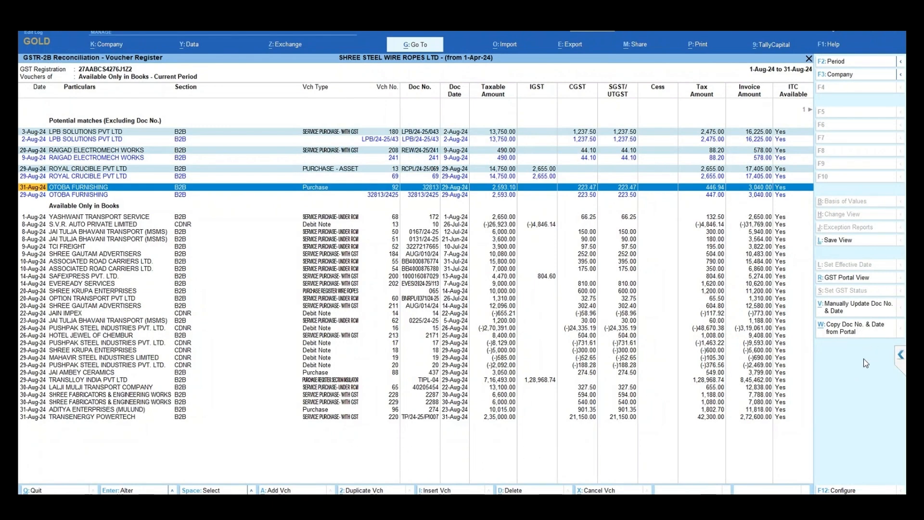
pyautogui.click(860, 332)
pyautogui.press('y')
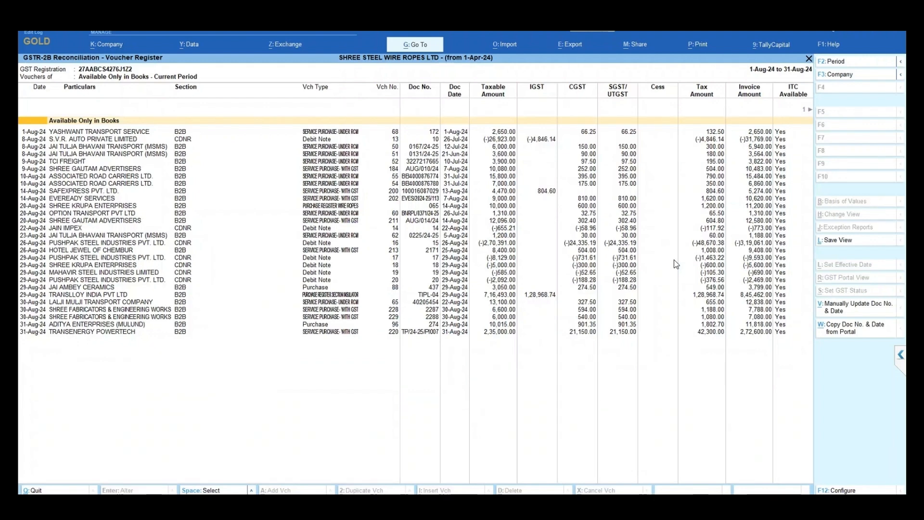
pyautogui.press('Escape')
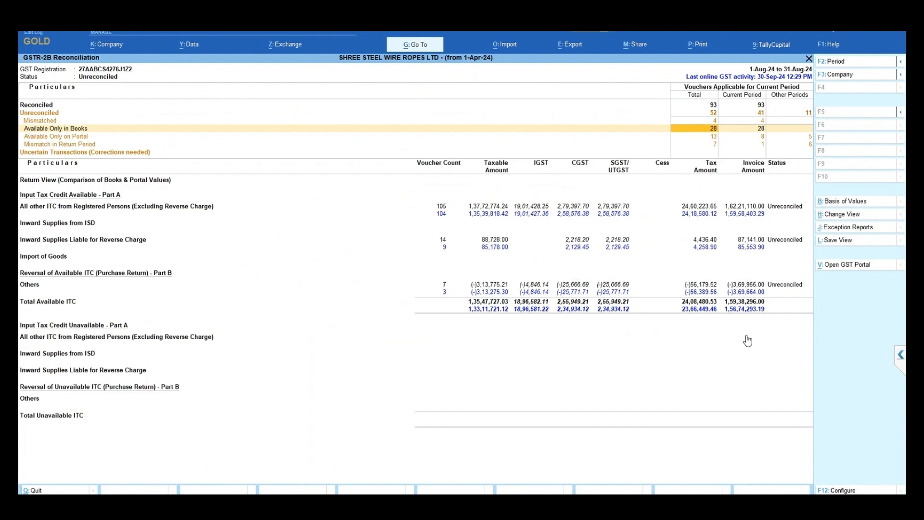
# - Examine the current-period Mismatched vouchers for differences between book and portal values, then return to the reconciliation report
pyautogui.press('Down')
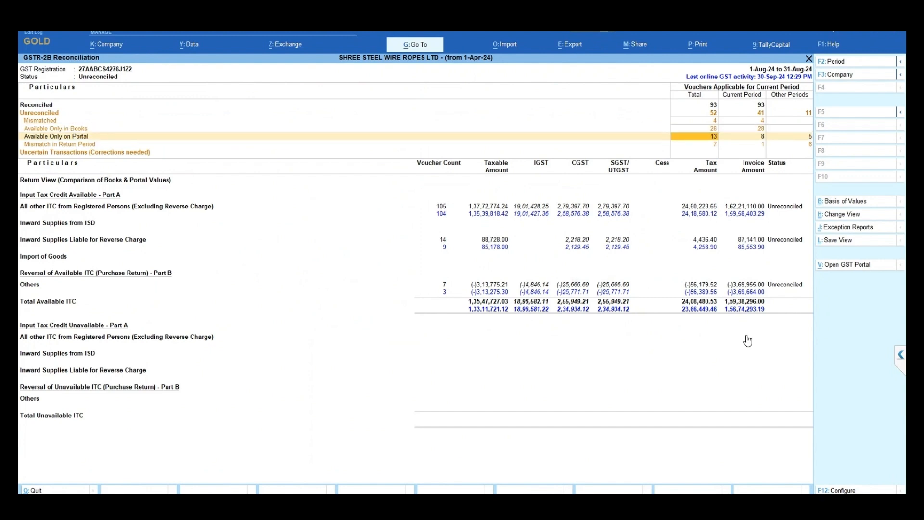
pyautogui.press('Up')
pyautogui.press('Up')
pyautogui.press('Right')
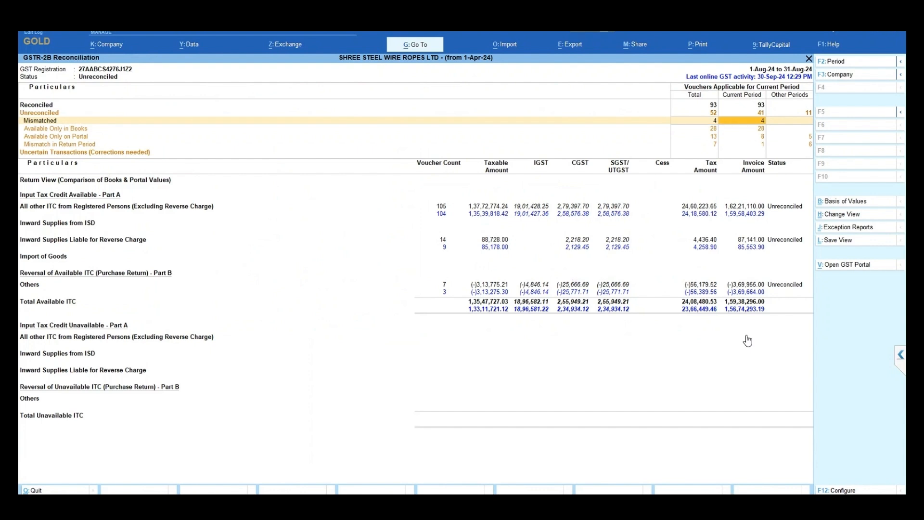
pyautogui.press('Return')
pyautogui.press('Down')
pyautogui.press('Down')
pyautogui.press('Down')
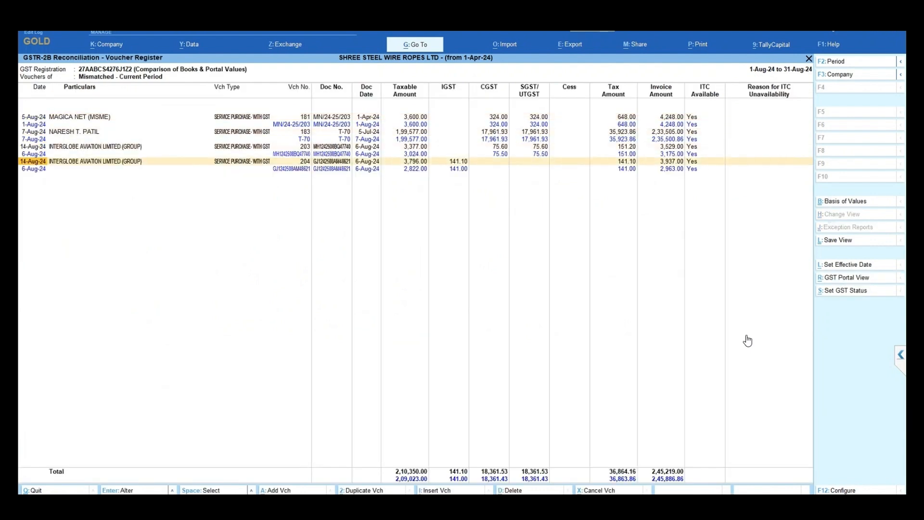
pyautogui.press('Up')
pyautogui.press('Up')
pyautogui.press('Up')
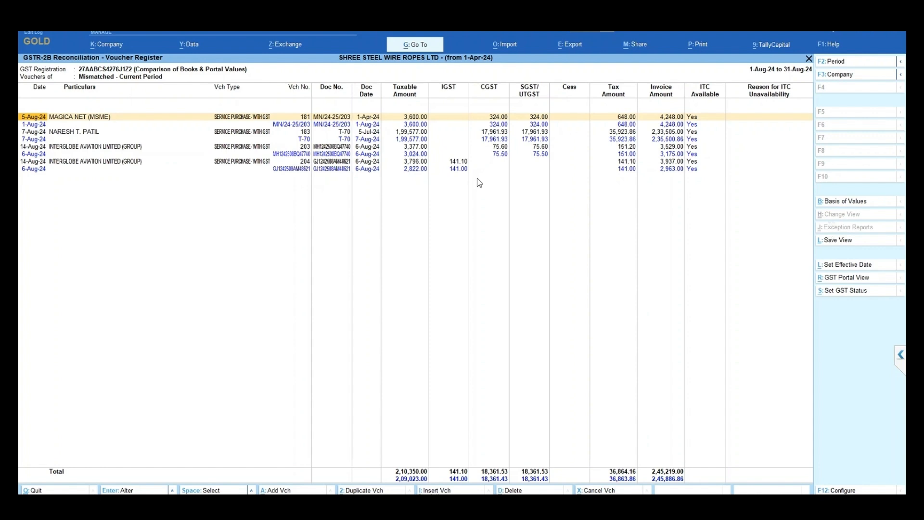
pyautogui.press('Escape')
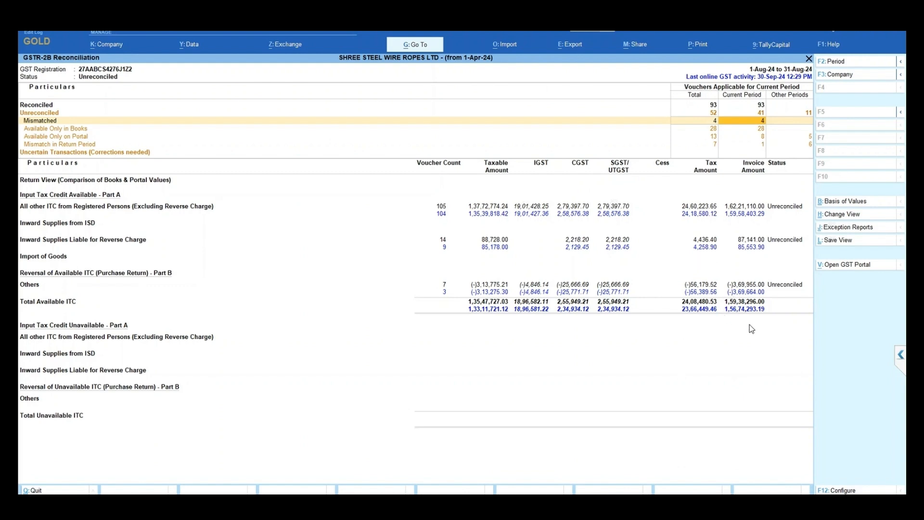
# - Examine the remaining unreconciled categories in the report, including Mismatch in Return Period and Uncertain Transactions
pyautogui.press('Down')
pyautogui.press('Down')
pyautogui.press('Down')
pyautogui.press('Down')
pyautogui.press('Down')
pyautogui.press('Up')
pyautogui.press('Up')
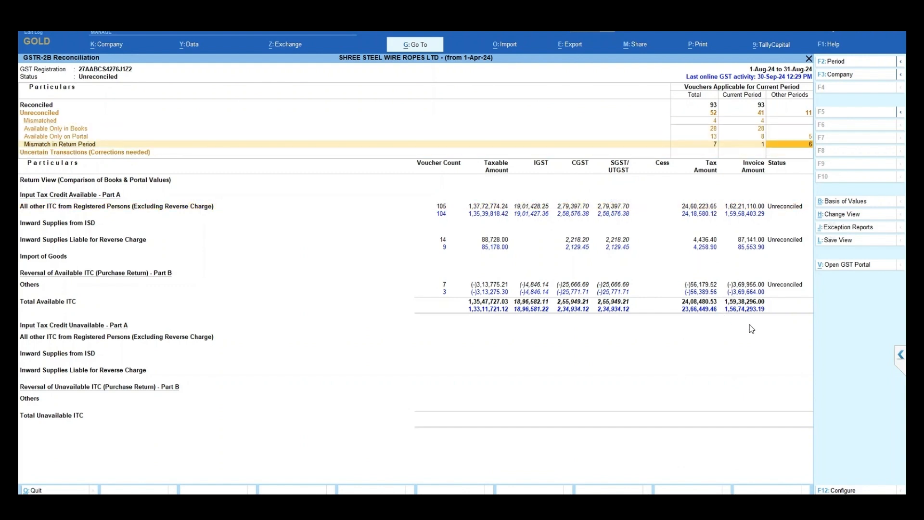
pyautogui.press('Left')
pyautogui.press('Up')
pyautogui.press('Up')
pyautogui.press('Up')
pyautogui.press('Up')
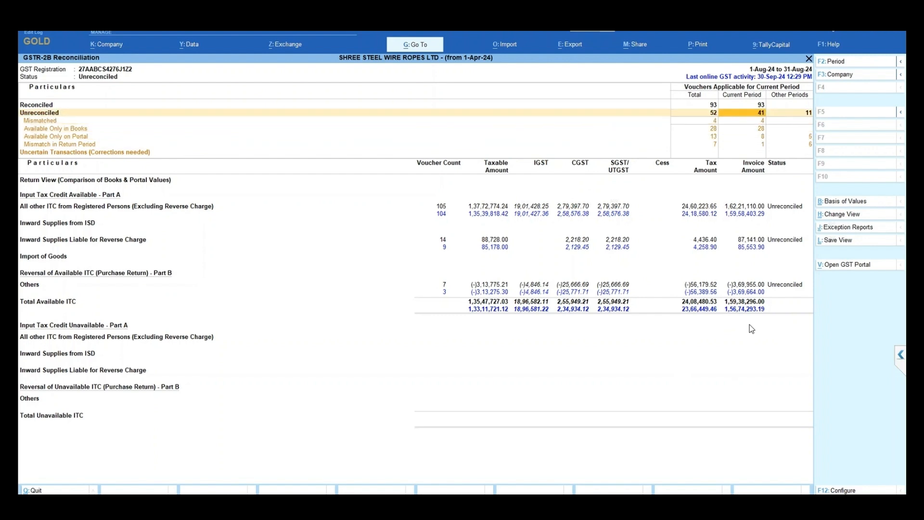
pyautogui.press('Down')
pyautogui.press('Down')
pyautogui.press('Down')
pyautogui.press('Down')
pyautogui.press('Down')
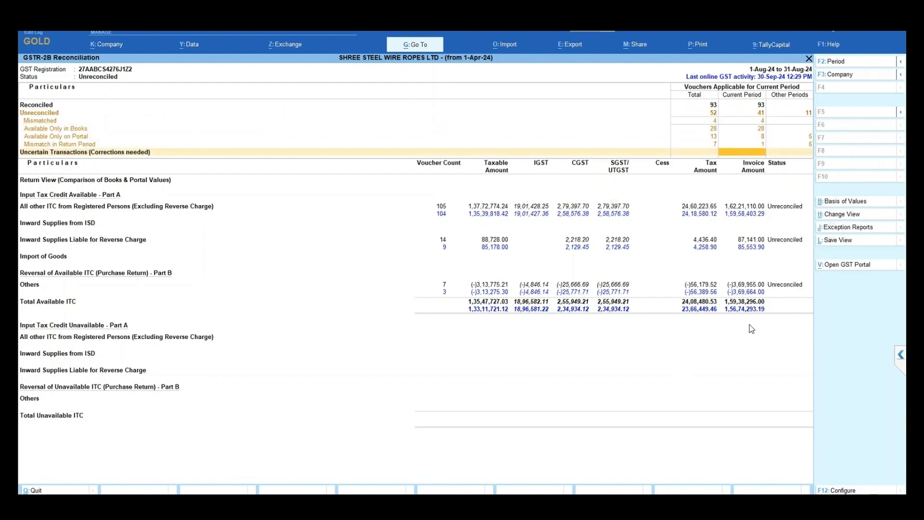
pyautogui.press('Up')
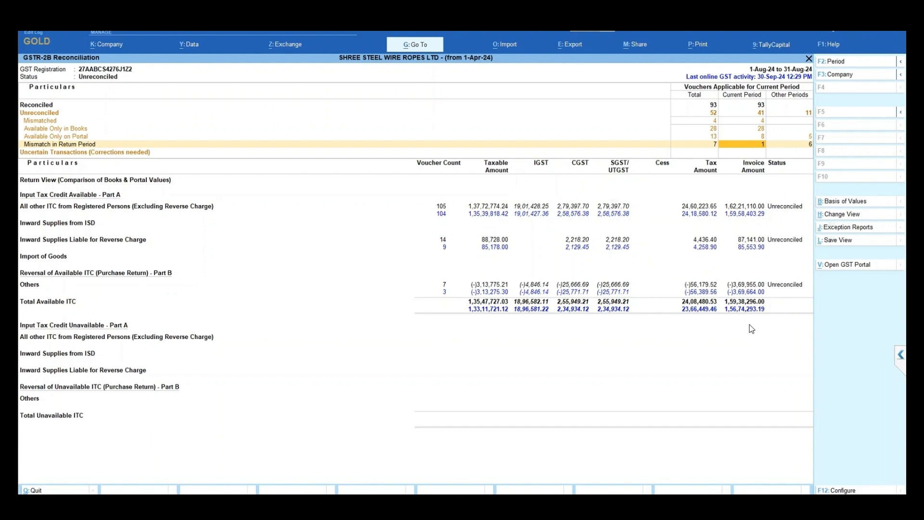
# - Open the summary of All other ITC from Registered Persons (Excluding Reverse Charge) in the return view
pyautogui.press('Down')
pyautogui.press('Down')
pyautogui.press('Down')
pyautogui.press('Up')
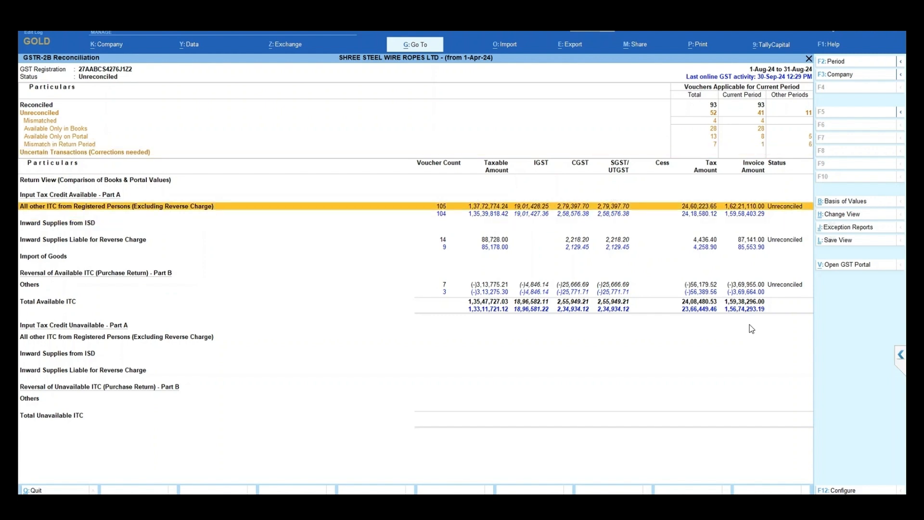
pyautogui.press('Return')
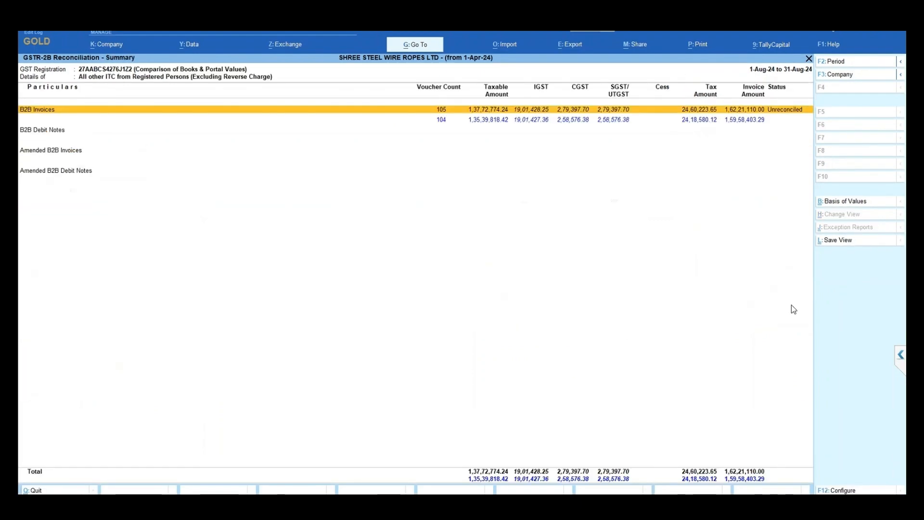